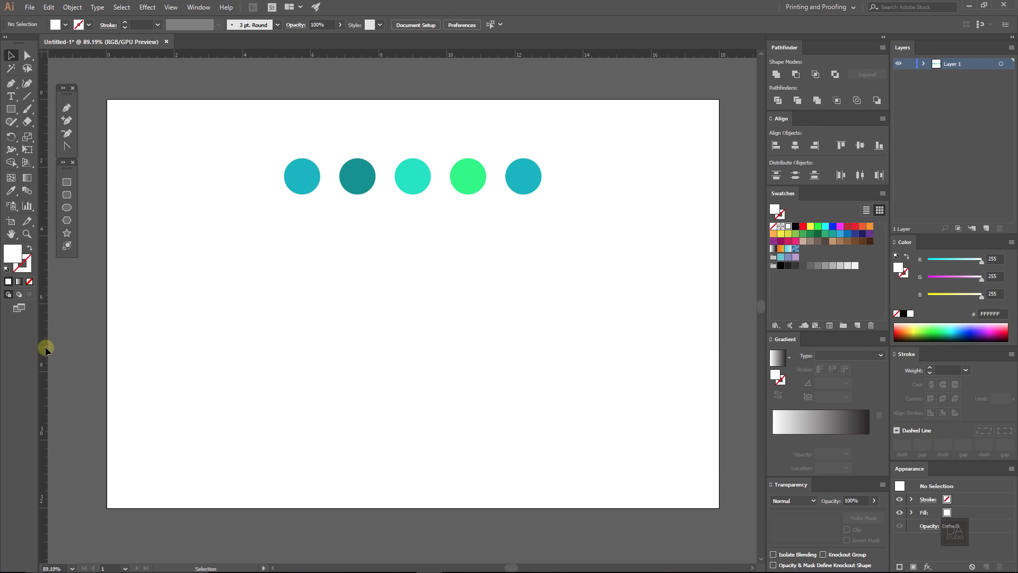
- Place a vertical guide at X 9 in through the middle circle
drag(45, 346, 243, 364)
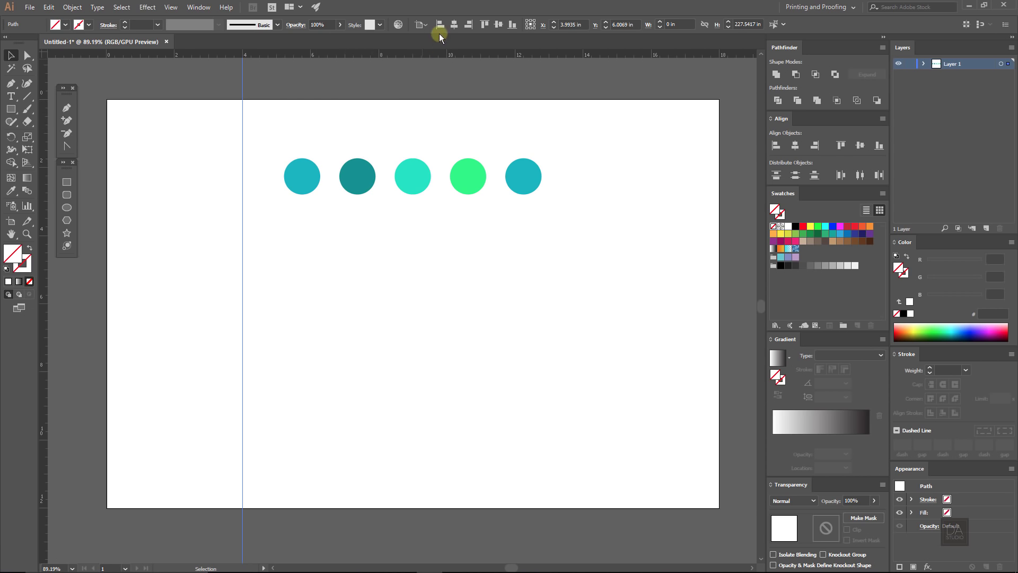
text(9)
key(Return)
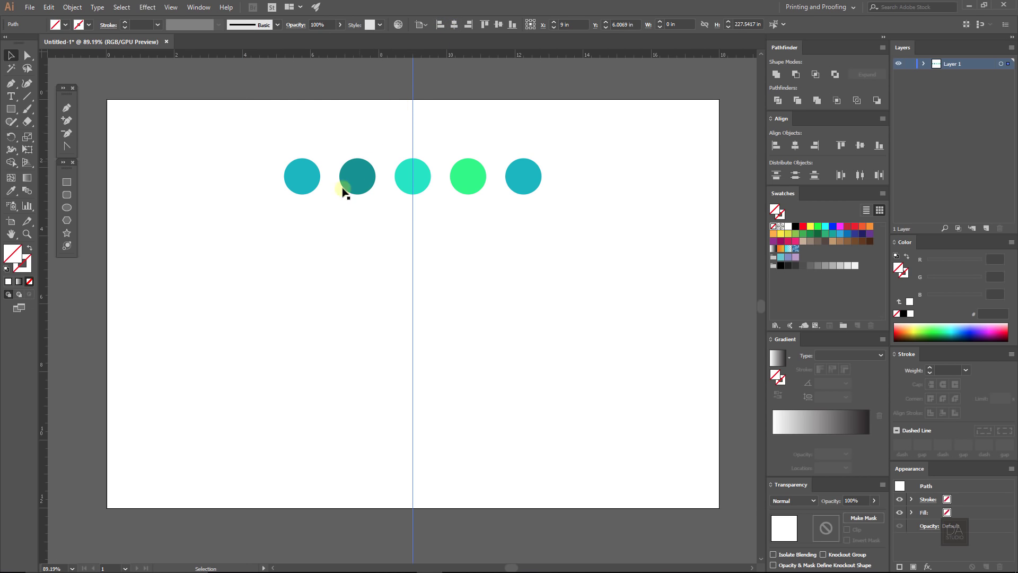
click(277, 295)
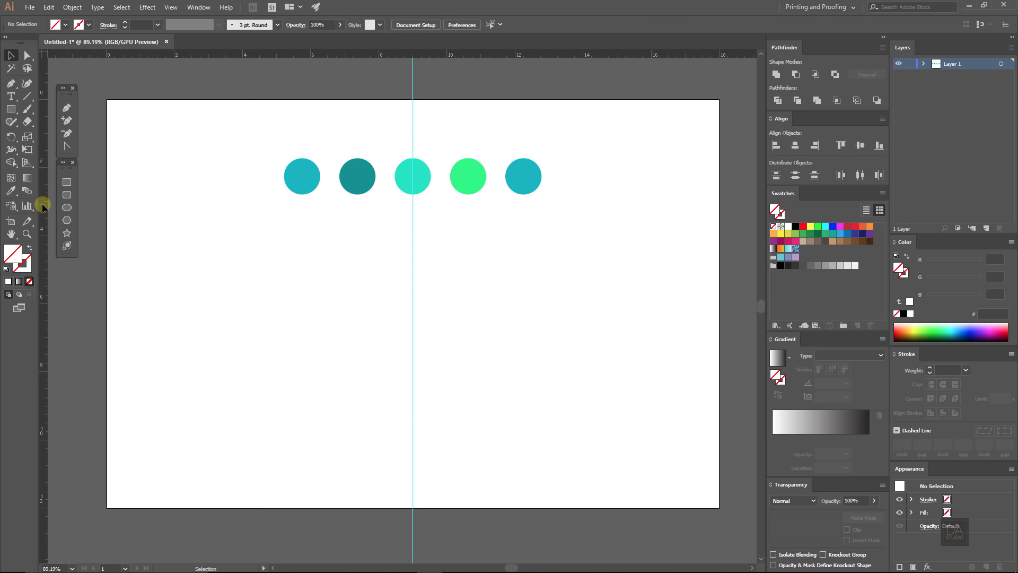
- Draw the M's left vertical stroke as a black line segment
click(26, 97)
drag(353, 287, 354, 392)
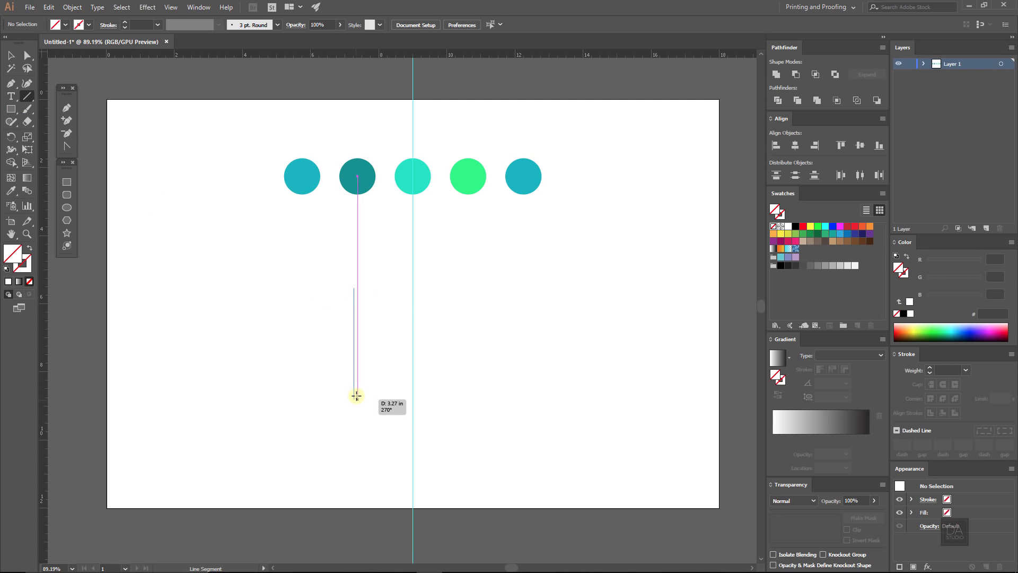
click(11, 55)
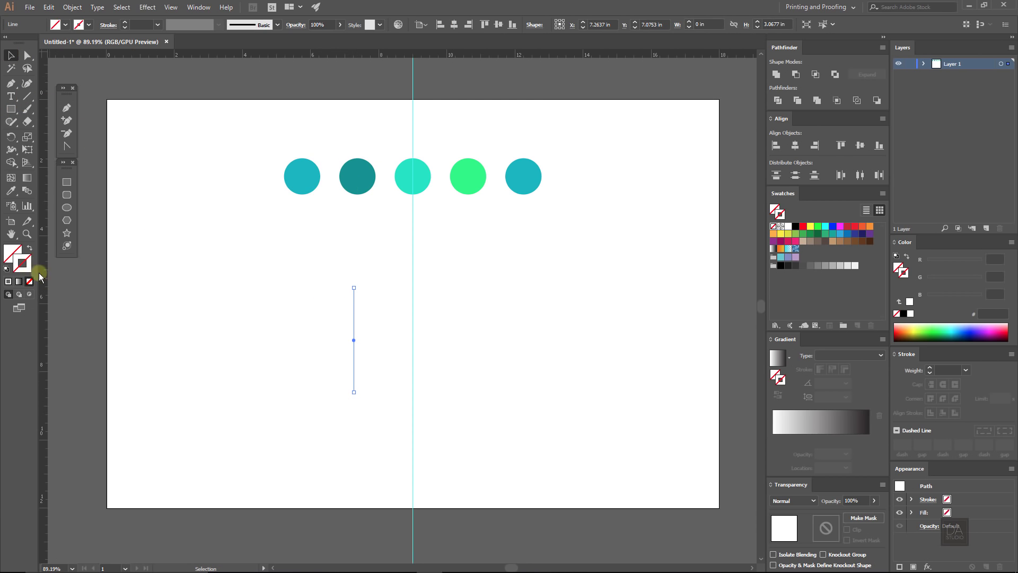
click(796, 226)
click(396, 326)
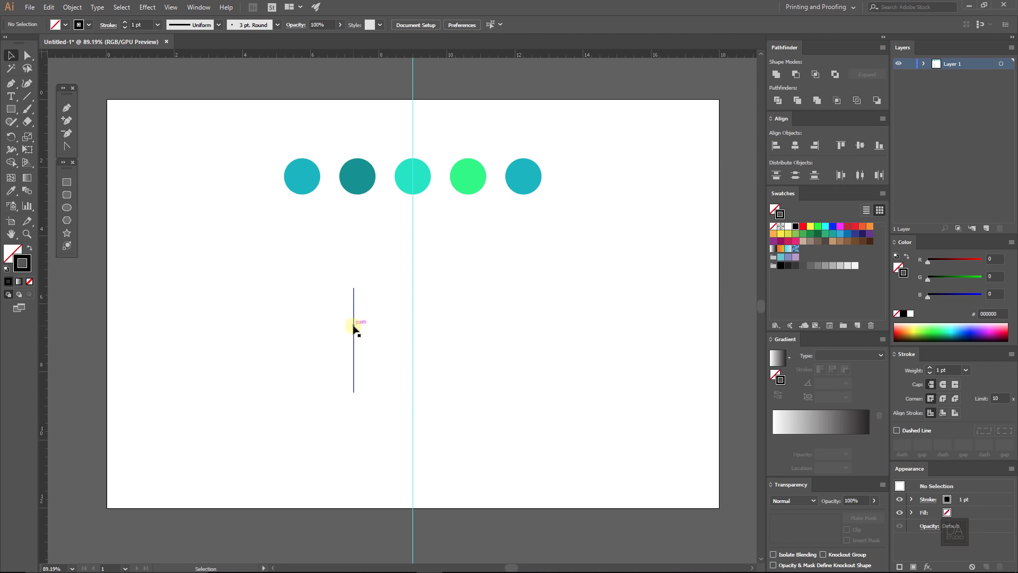
click(355, 328)
- Reflect-copy the line across the guide to form the M's right stroke
drag(11, 136, 28, 136)
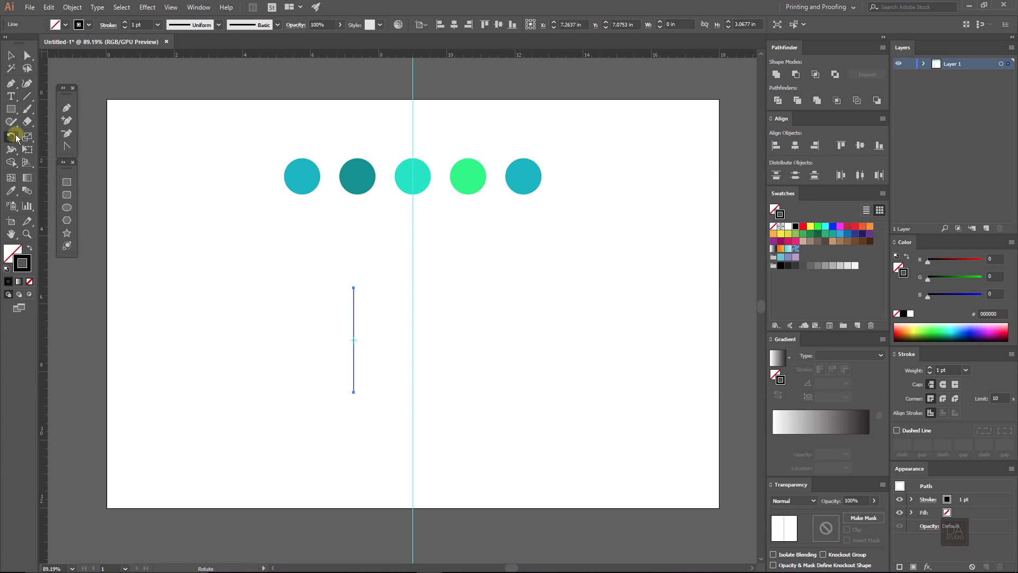
alt+click(414, 323)
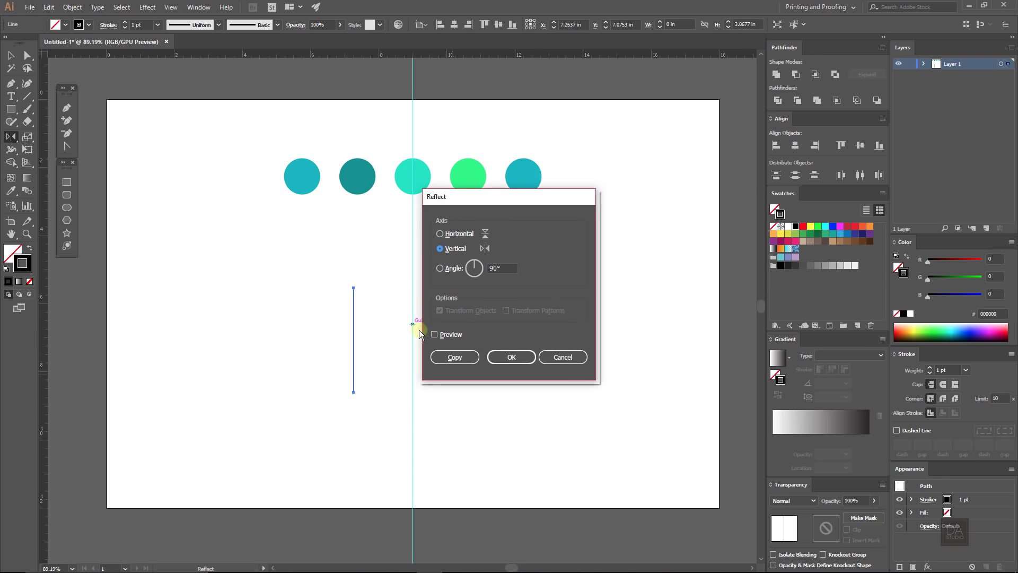
drag(495, 200, 670, 200)
click(622, 334)
click(634, 358)
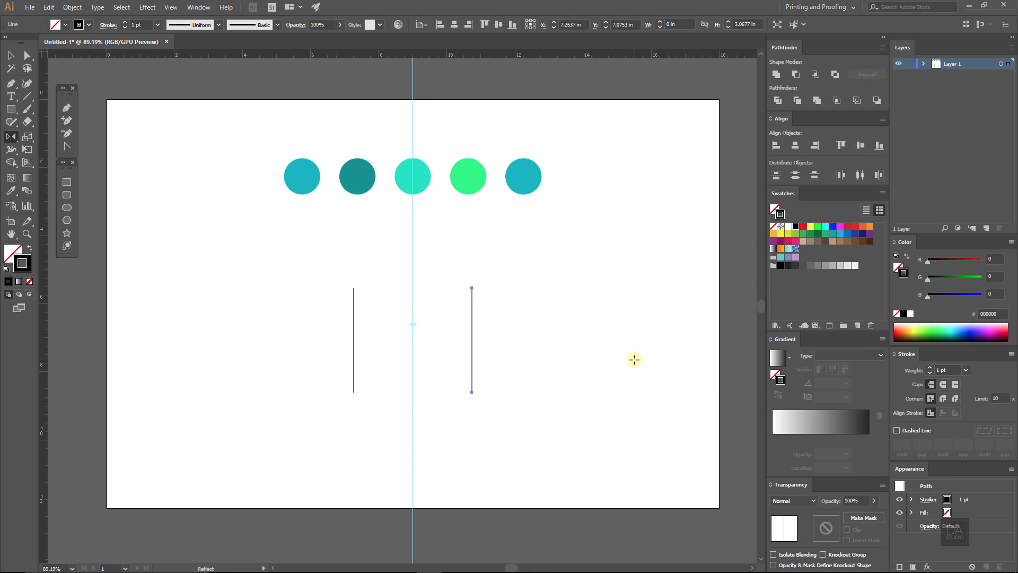
key(v)
- Stretch both lines taller and join their tops with a V-shaped Pen path on the guide
shift+click(353, 318)
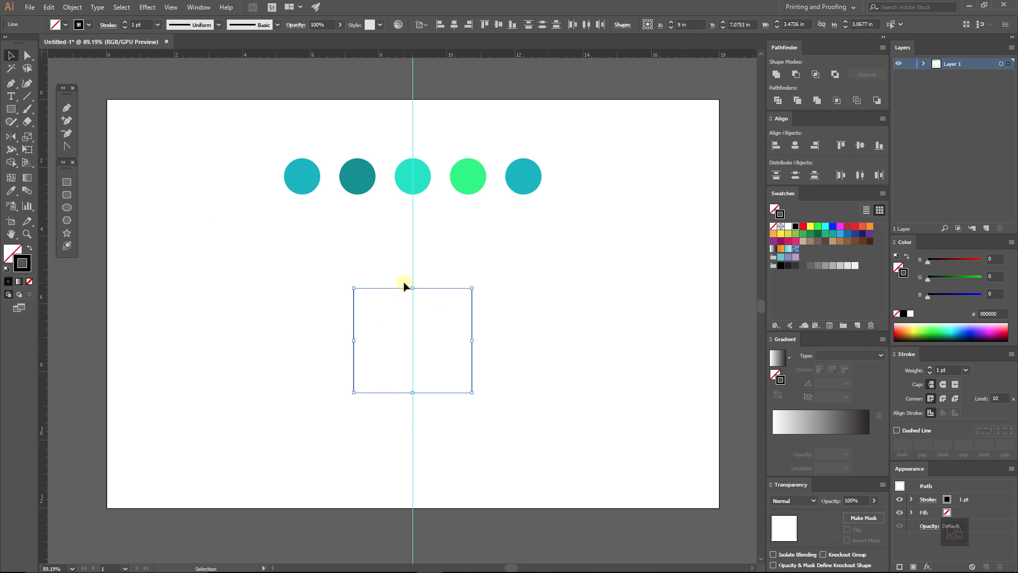
drag(405, 284, 412, 268)
click(122, 175)
click(67, 107)
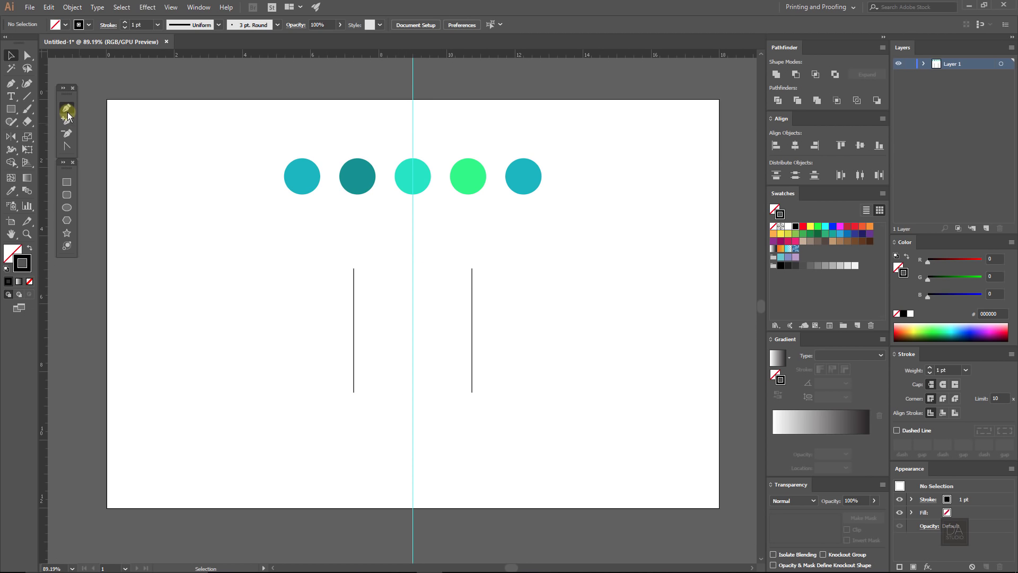
click(354, 269)
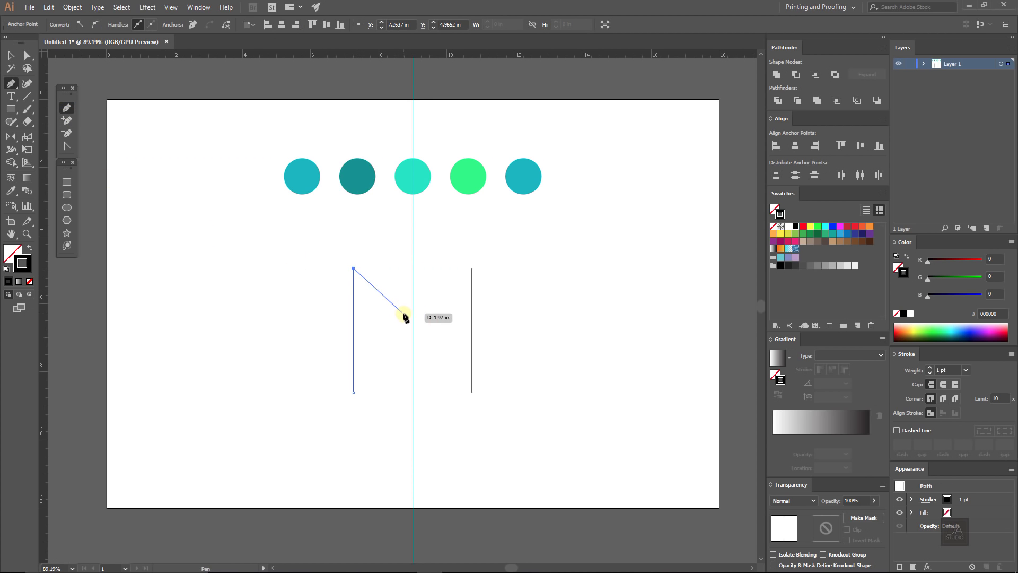
click(413, 316)
click(471, 271)
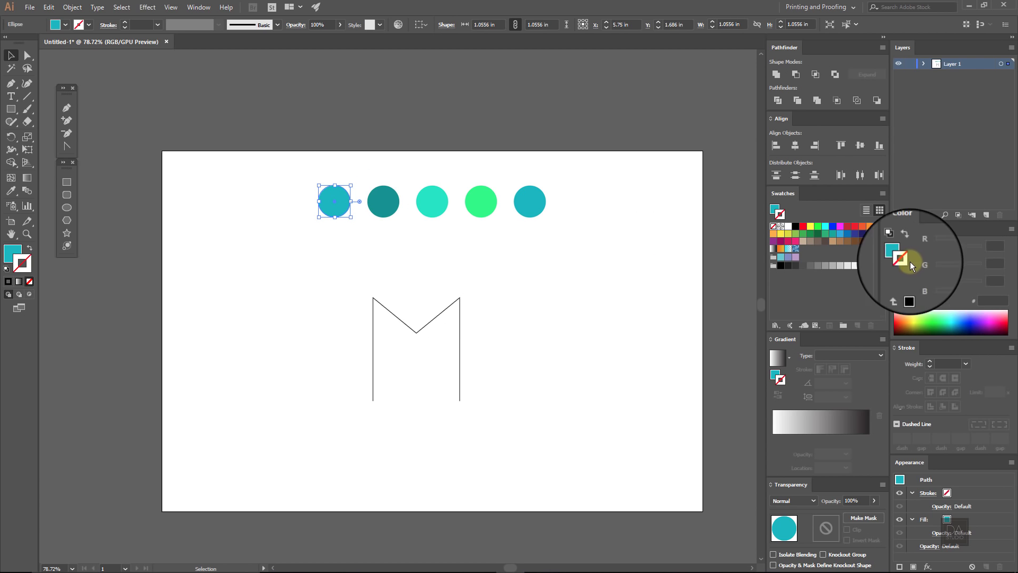
click(897, 253)
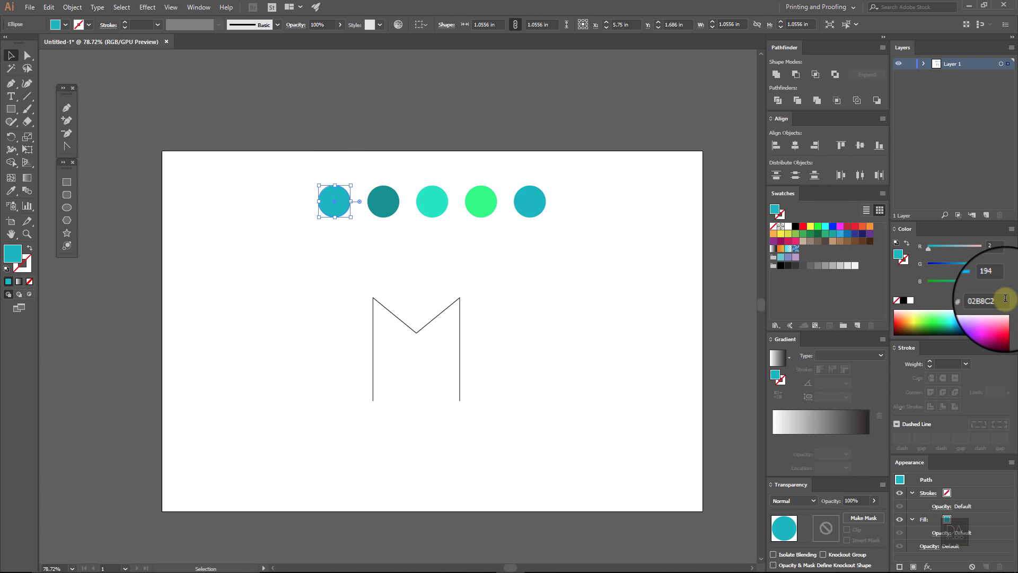
click(1001, 300)
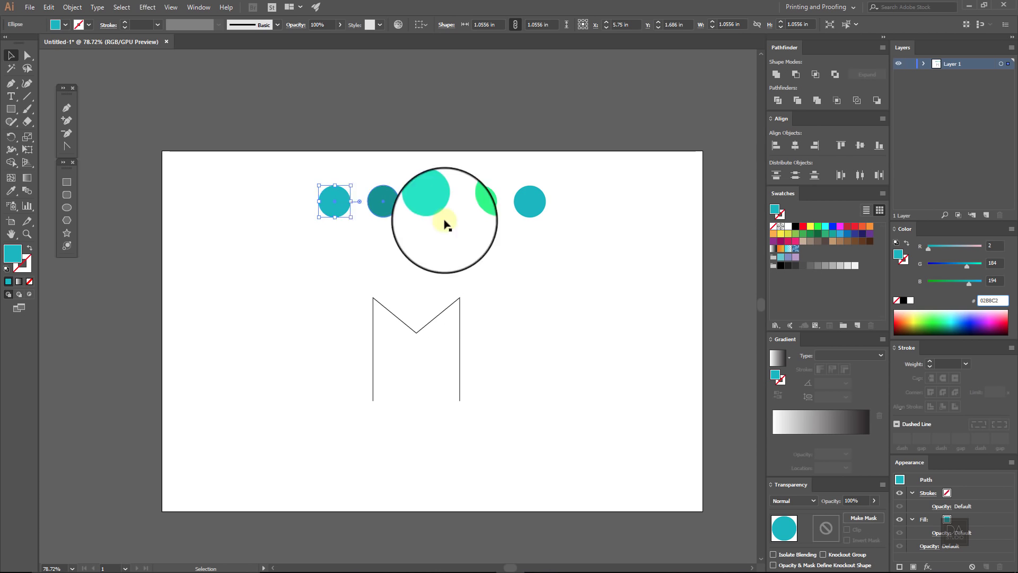
click(384, 201)
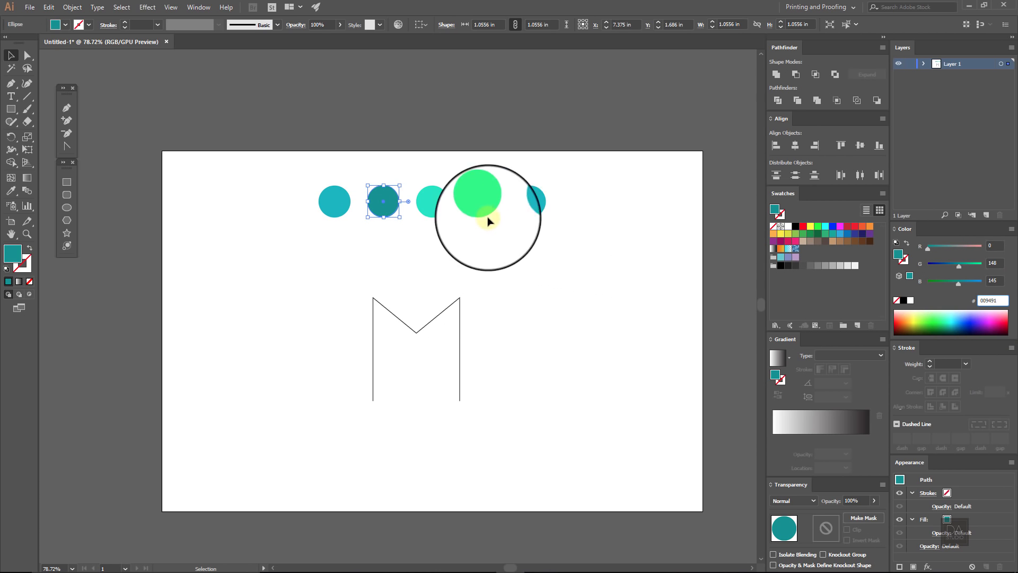
click(443, 210)
click(990, 300)
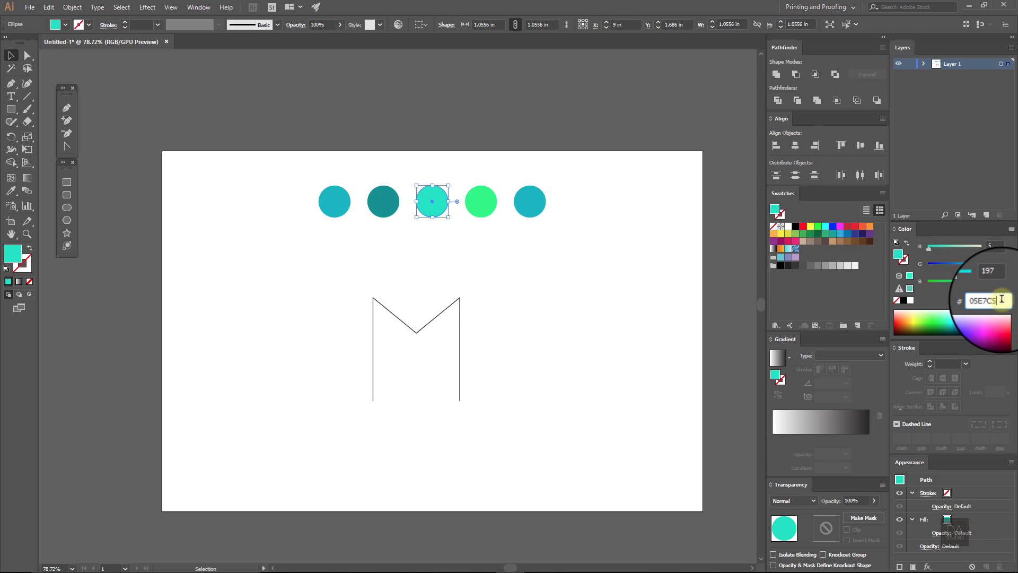
click(486, 212)
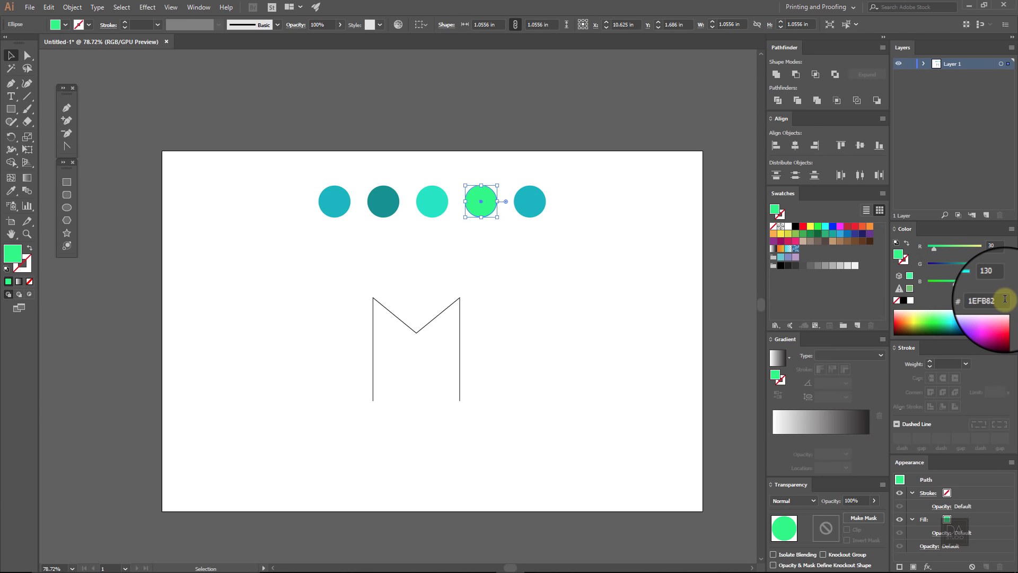
click(1001, 299)
click(529, 202)
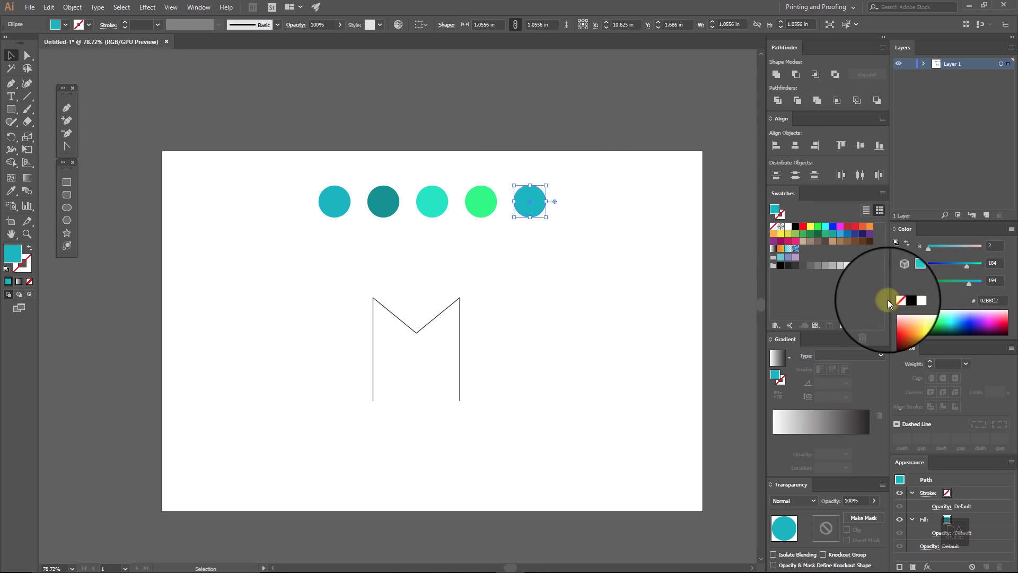
click(1002, 300)
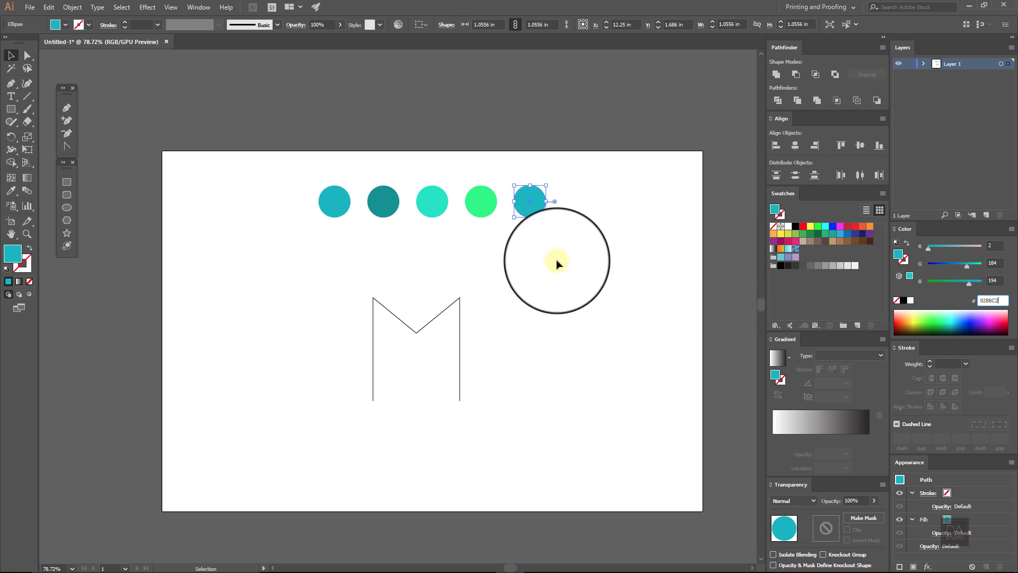
click(473, 257)
key(ctrl+r)
key(ctrl+0)
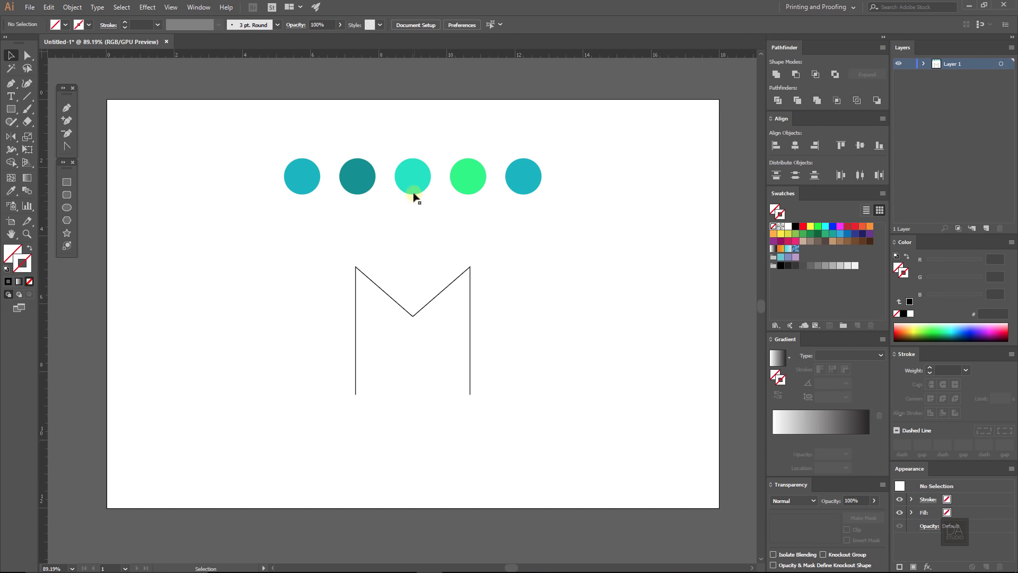
- Blend all five circles with specified steps into one teal-to-green bar and select it
click(414, 196)
drag(302, 138, 531, 189)
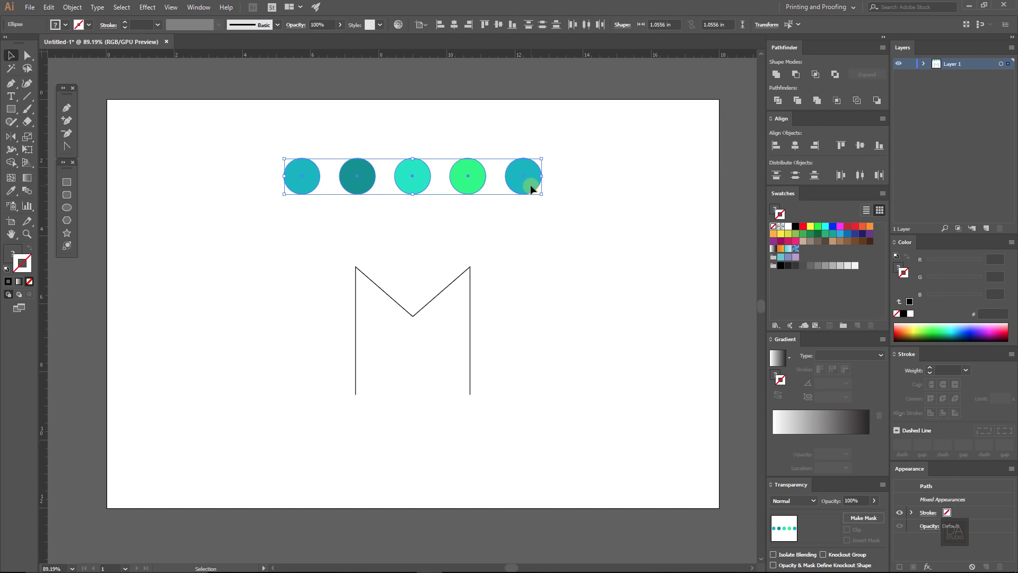
click(79, 12)
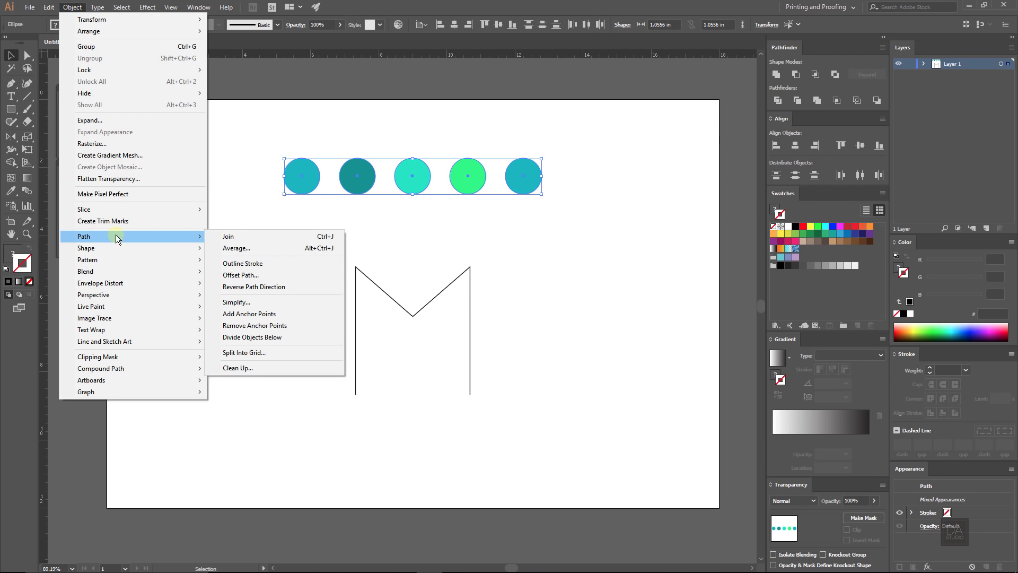
mouse_move(135, 272)
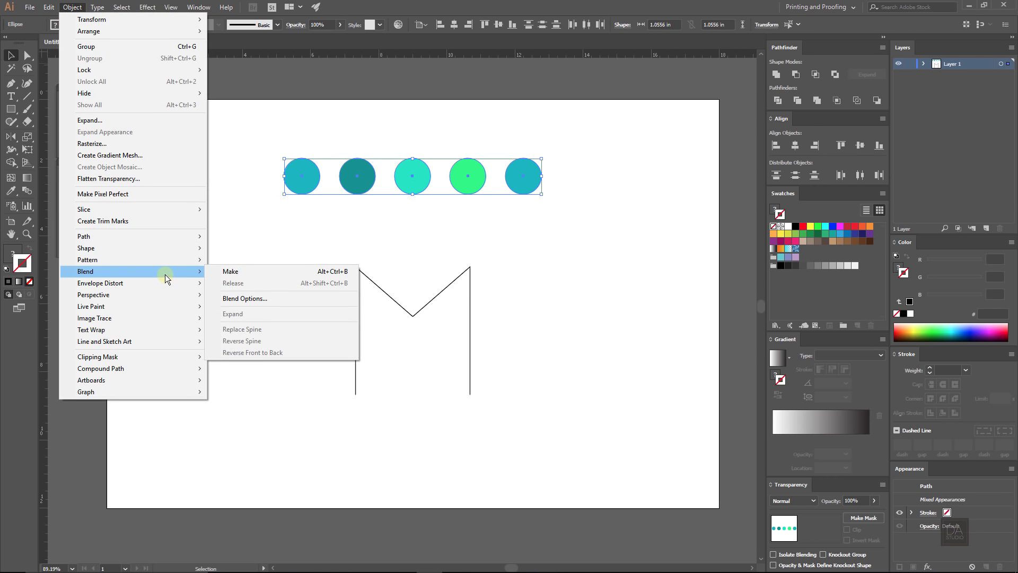
click(256, 274)
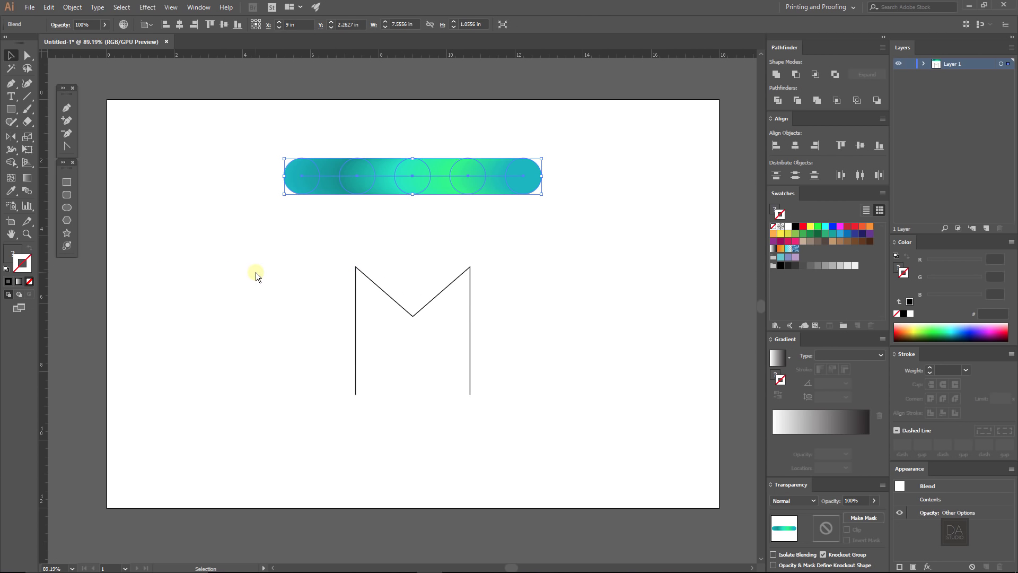
click(382, 193)
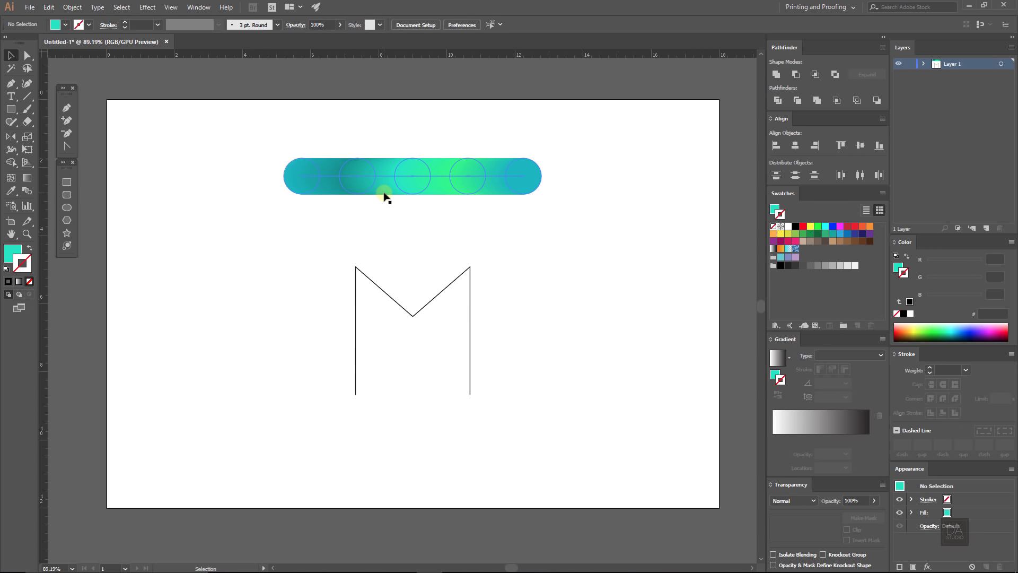
- Replace the blend's spine with the M outline path, then deselect the tube letter
shift+click(415, 316)
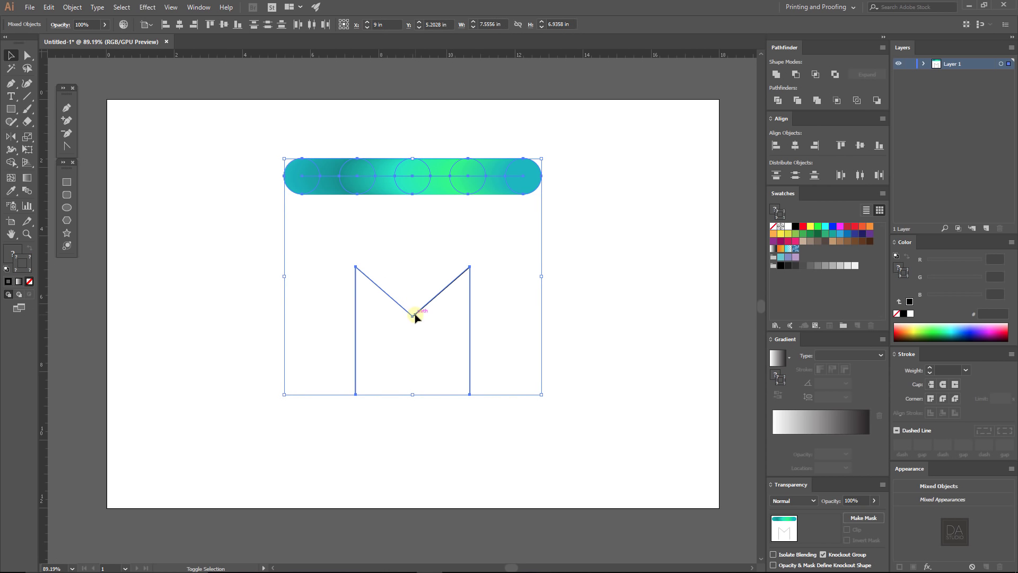
click(72, 8)
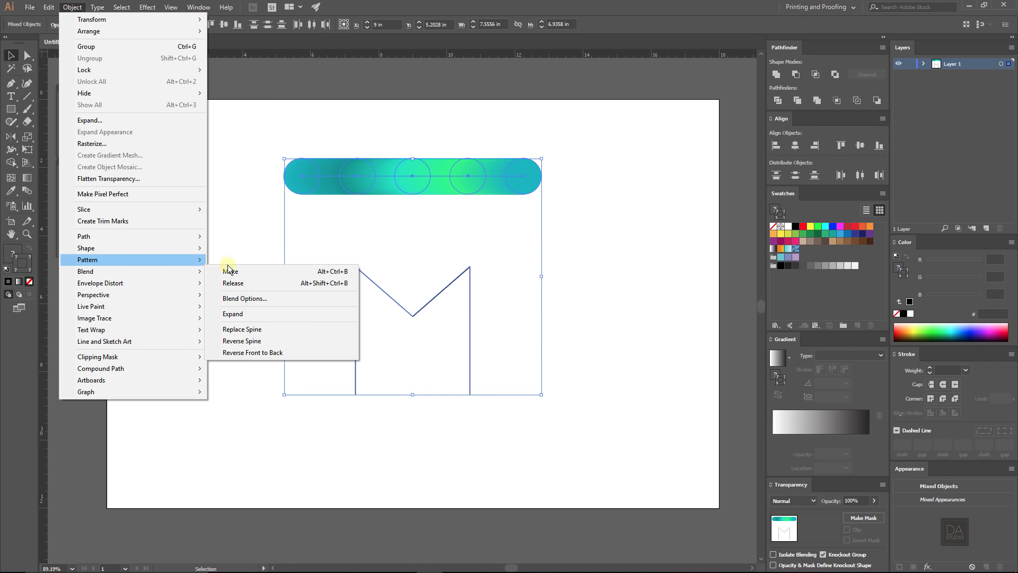
mouse_move(131, 272)
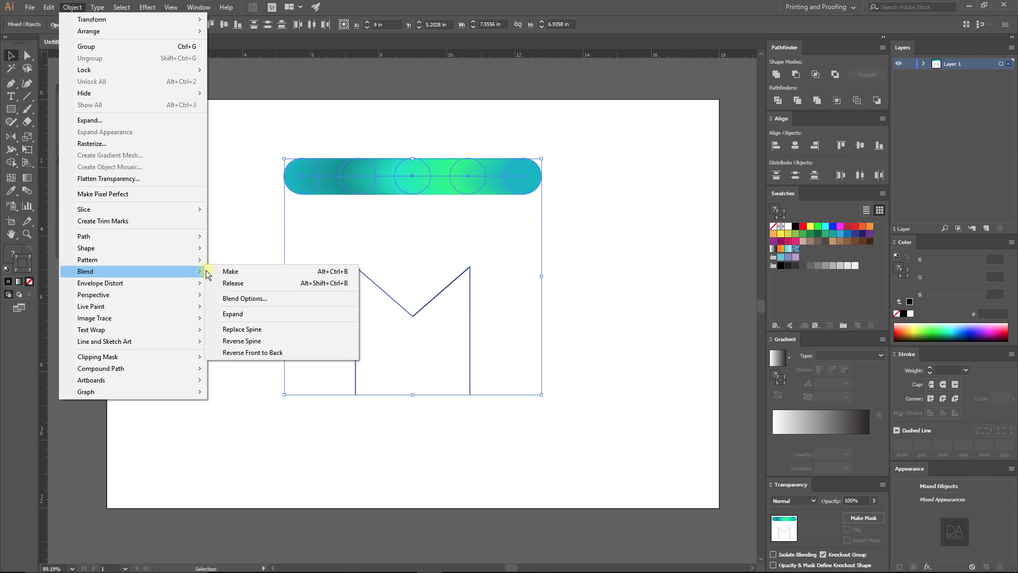
click(245, 329)
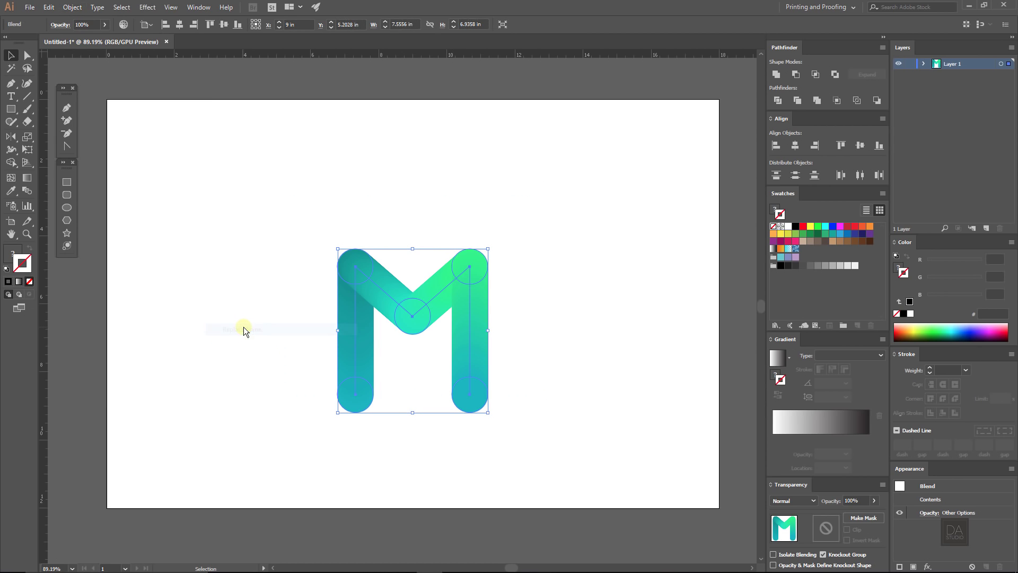
click(248, 322)
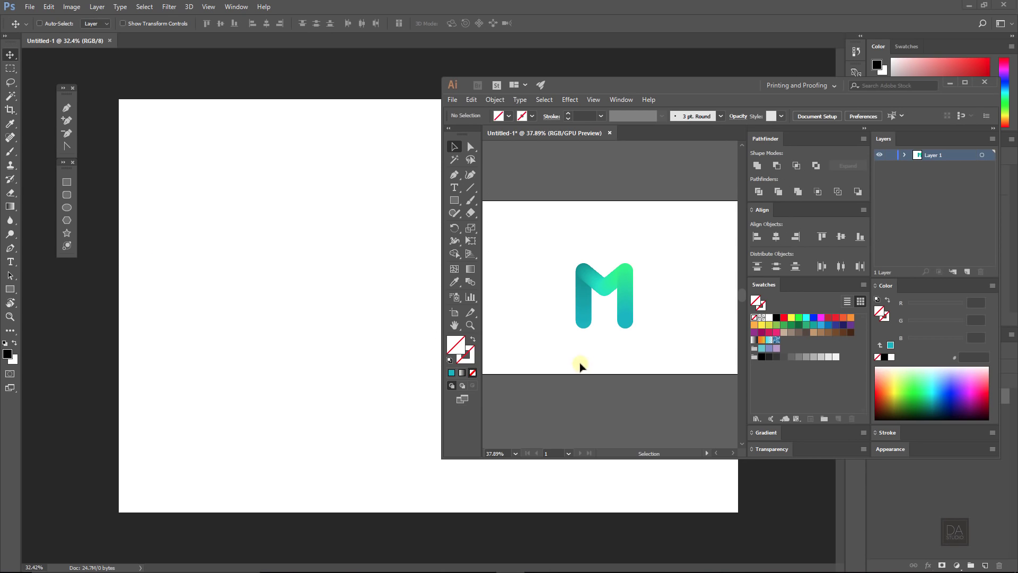
- Paste the blended M into Photoshop as a smart object and scale it to roughly 120% by 115%
click(591, 318)
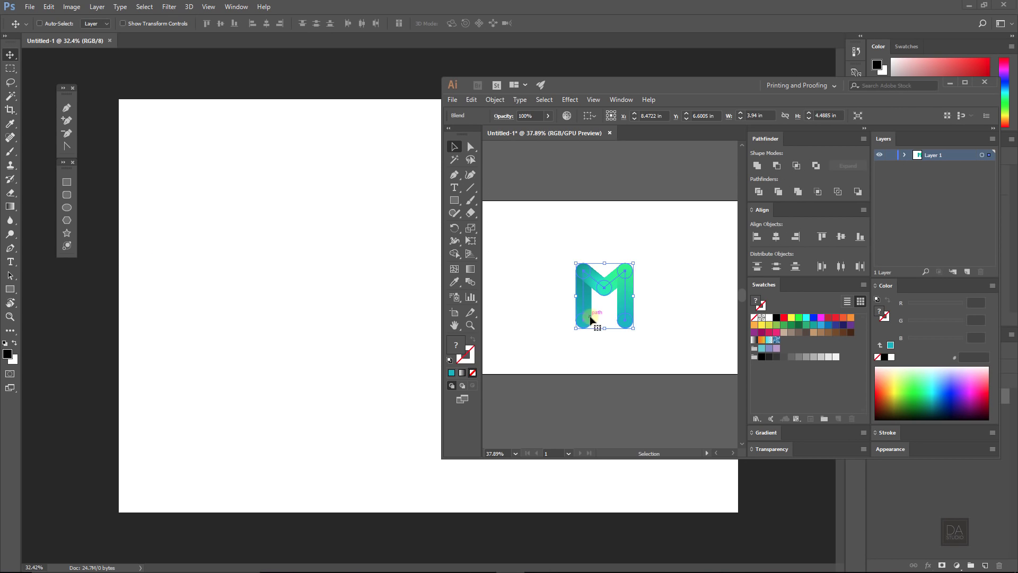
key(ctrl)
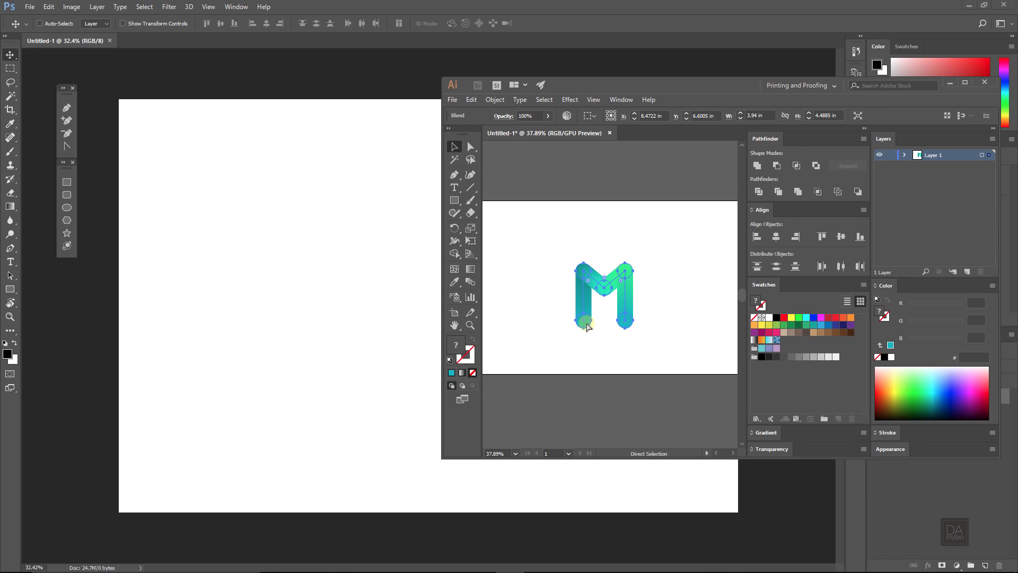
click(536, 359)
click(315, 328)
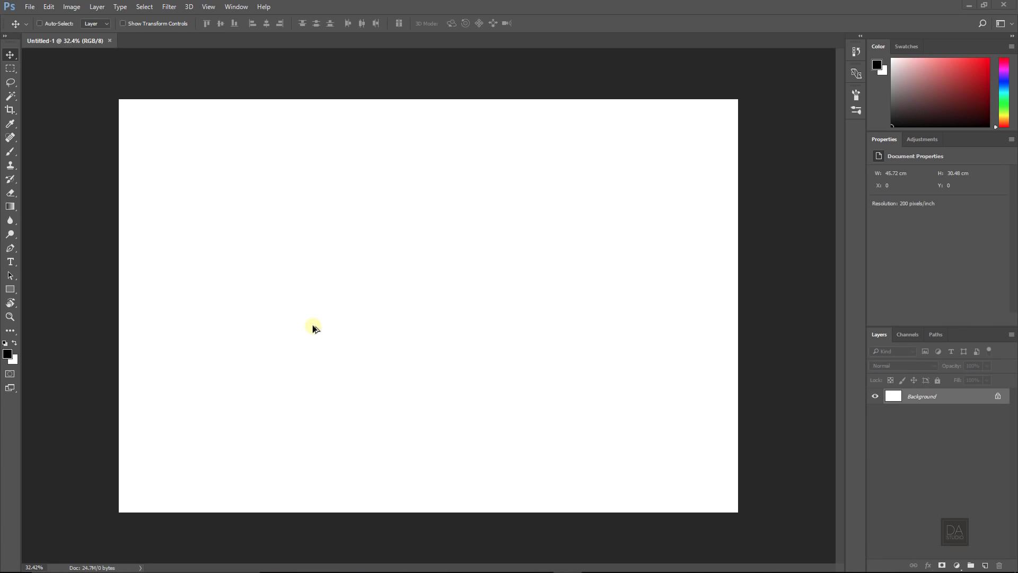
key(ctrl+v)
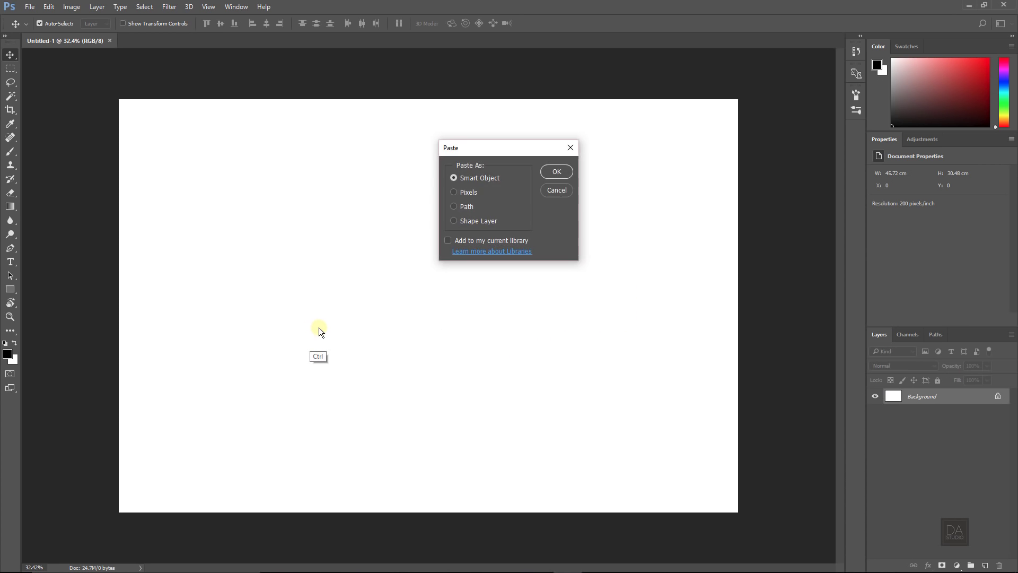
click(556, 171)
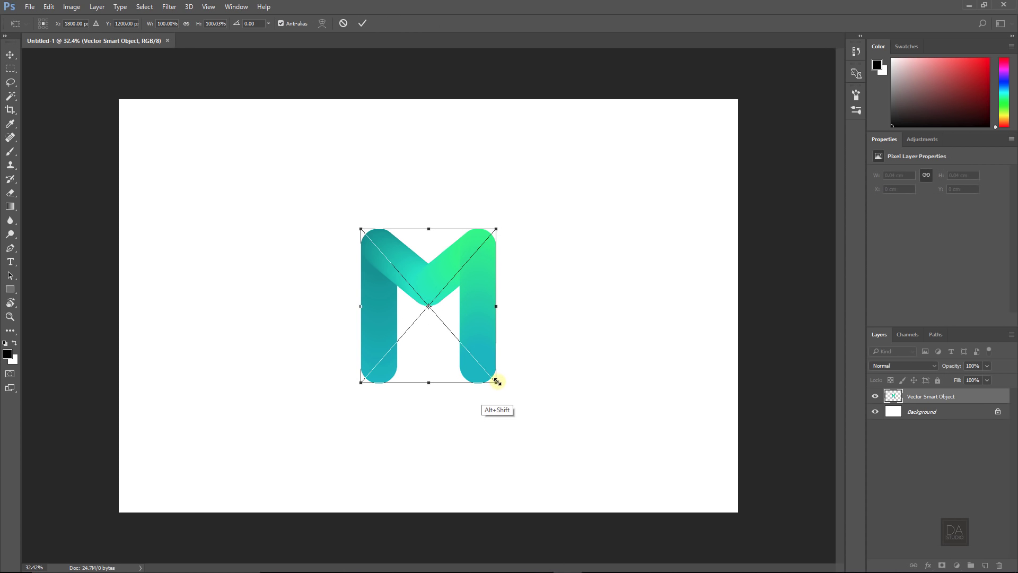
drag(485, 381, 491, 402)
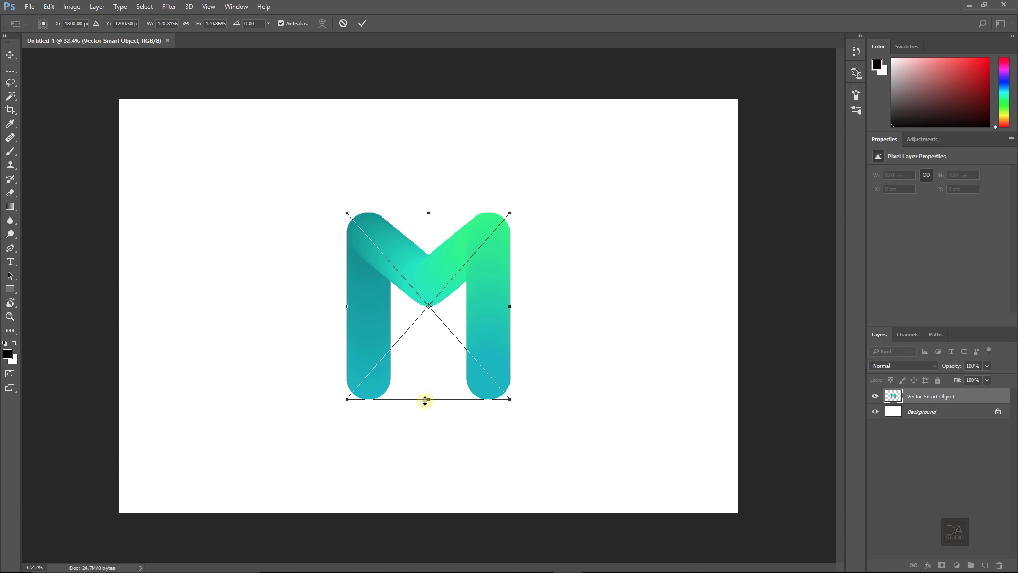
drag(430, 391, 430, 390)
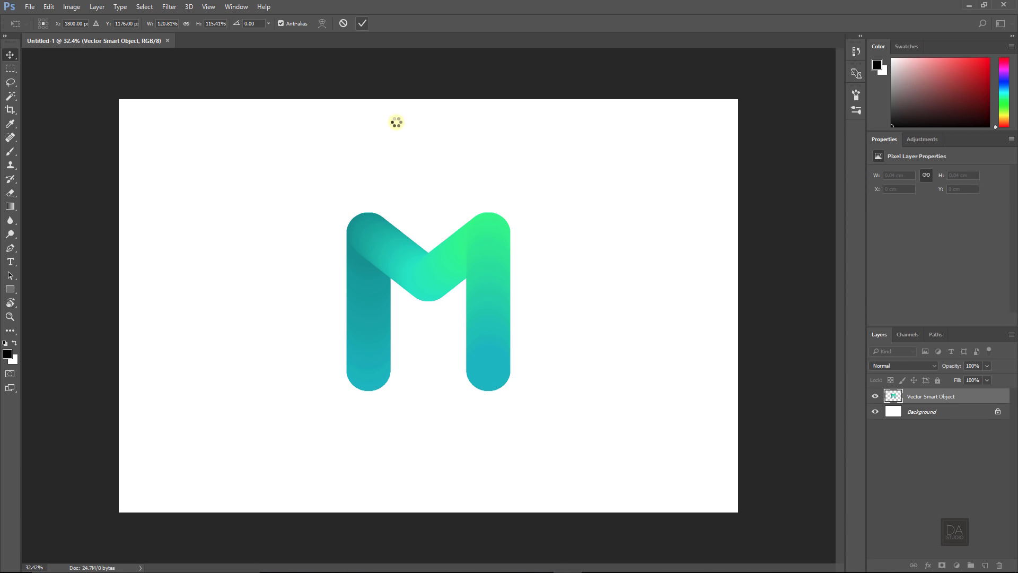
- Fill the Background layer with dark gray #232222 foreground color
key(ctrl+minus)
click(914, 413)
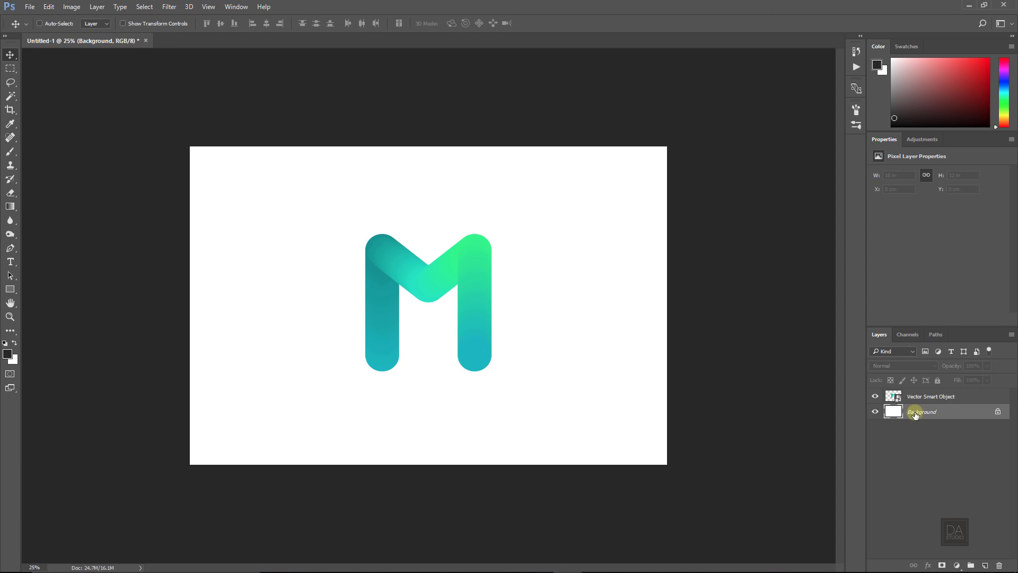
click(7, 353)
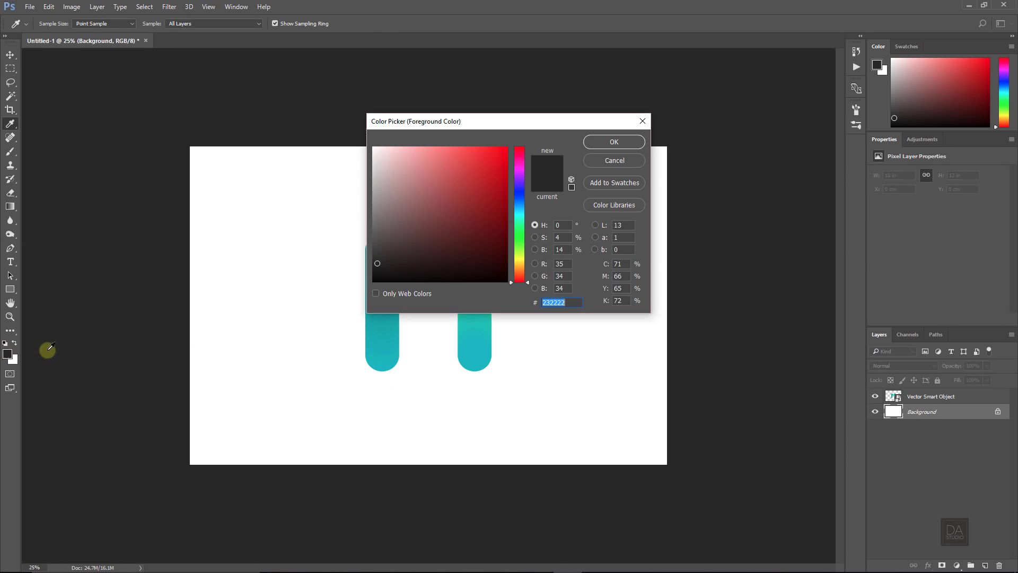
click(618, 150)
key(v)
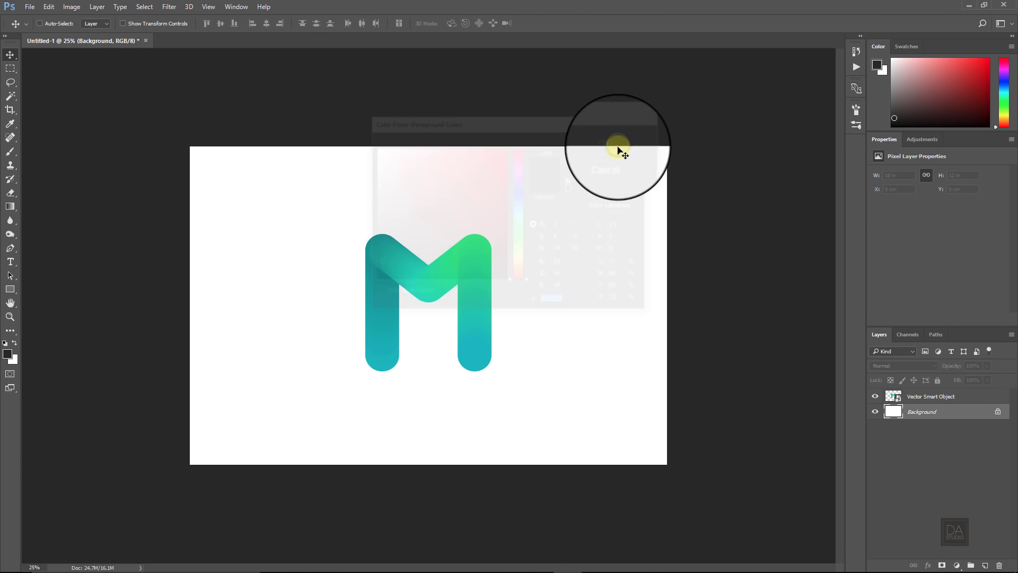
key(alt+BackSpace)
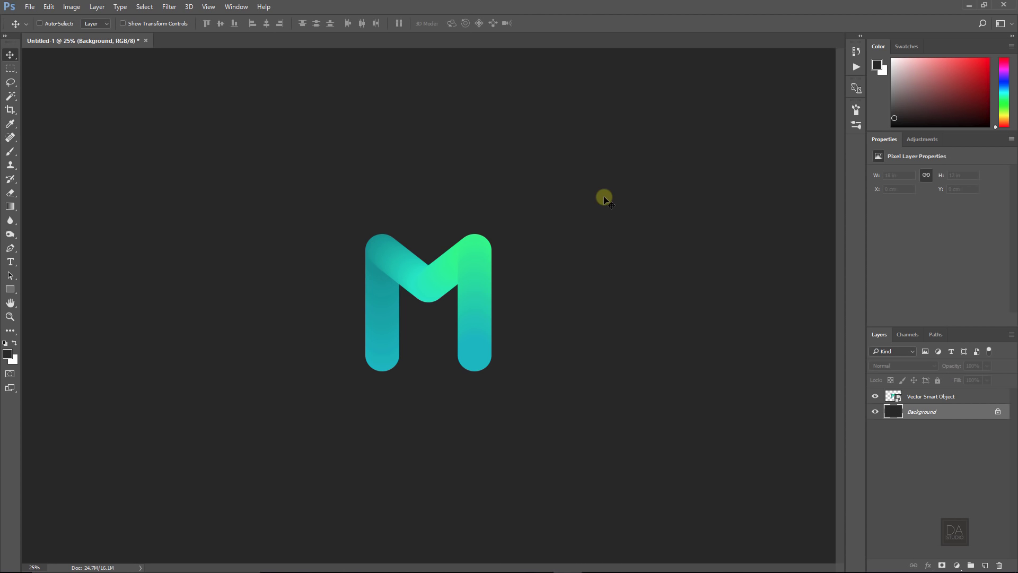
- Duplicate the M smart object layer and add a new empty layer above the copy
click(976, 399)
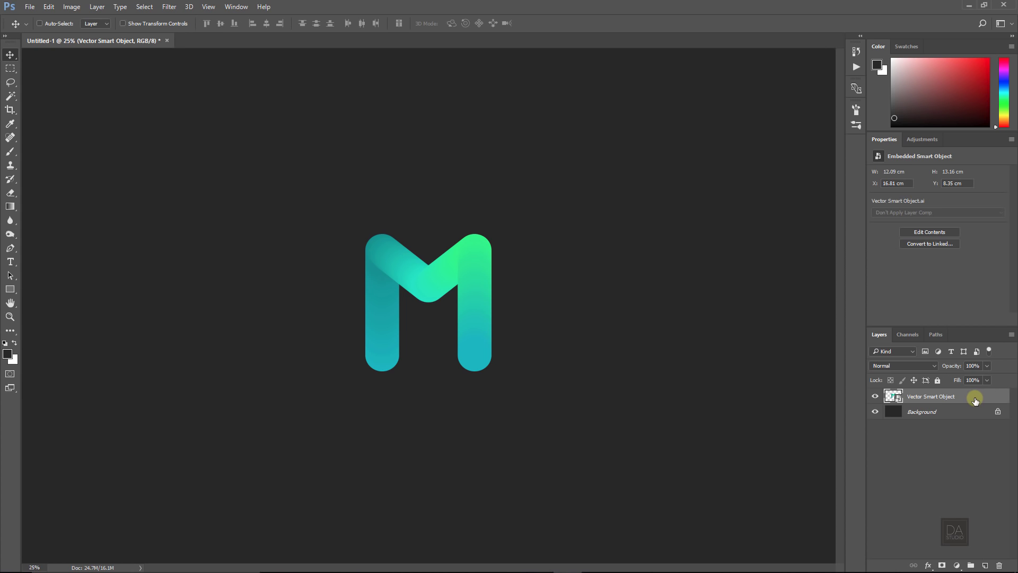
drag(975, 399, 987, 563)
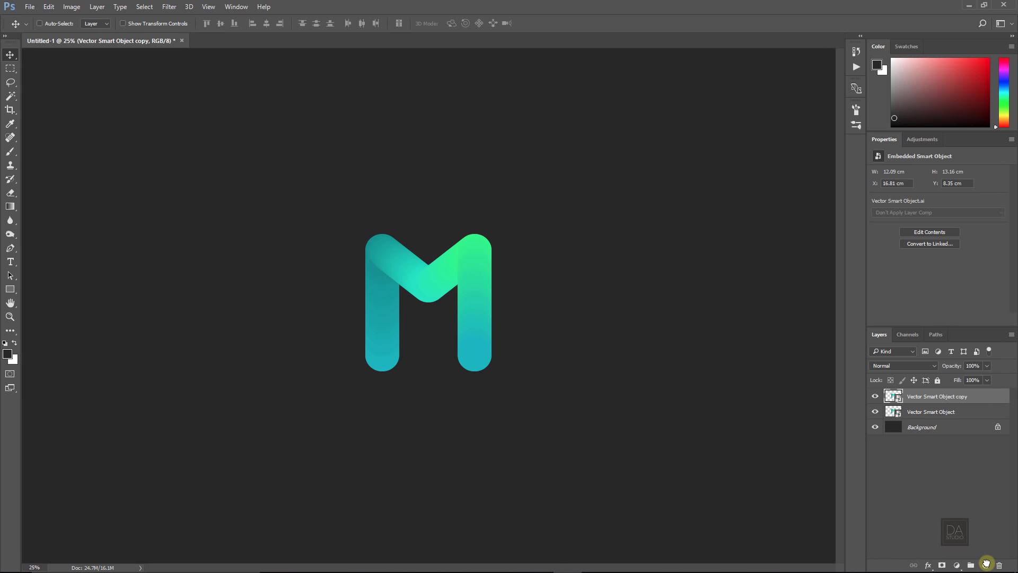
click(987, 563)
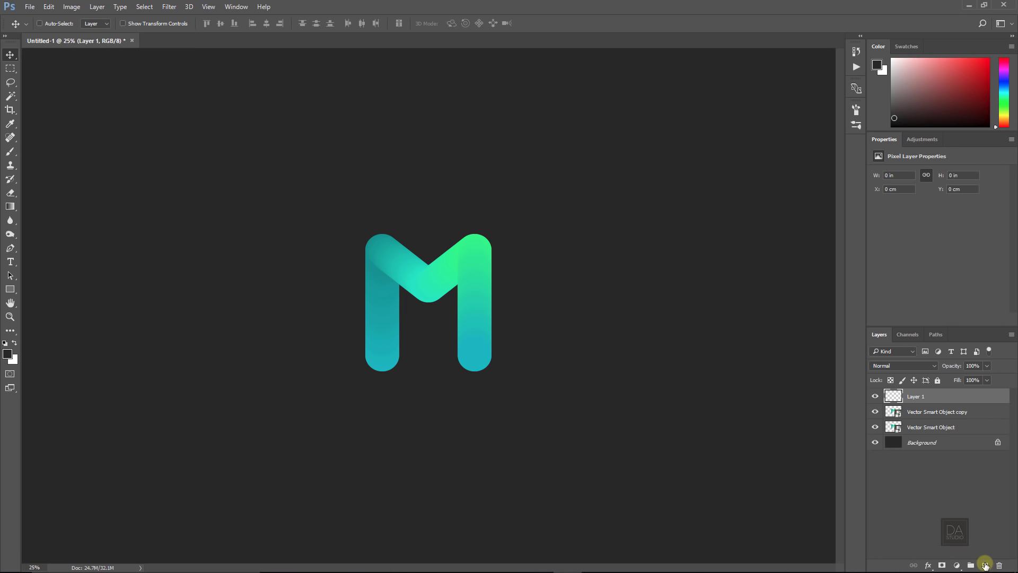
- Fill the new layer with 50% gray, set it to Overlay, and clip it to the M copy
click(49, 7)
click(72, 166)
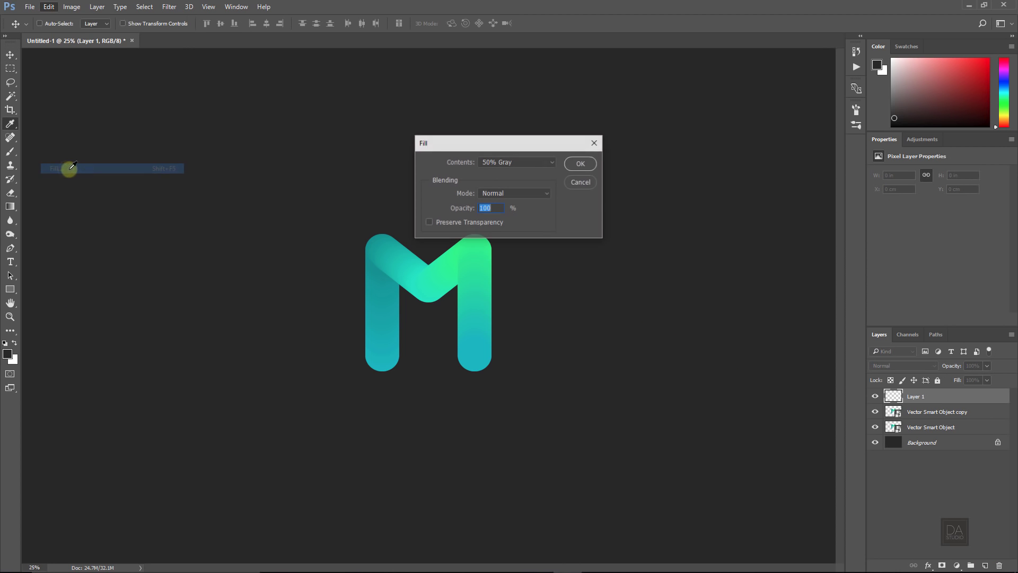
click(583, 164)
click(927, 371)
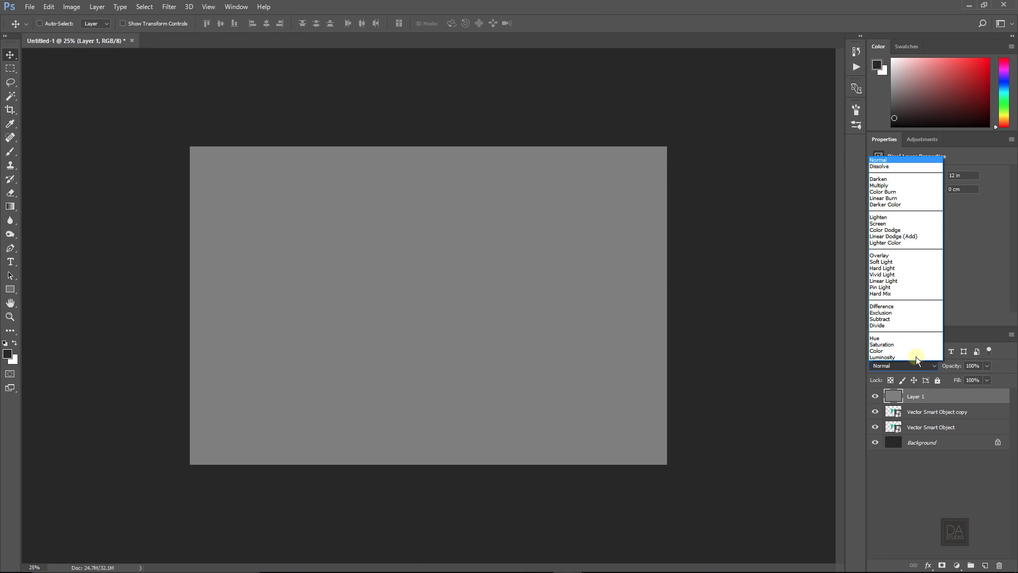
click(899, 256)
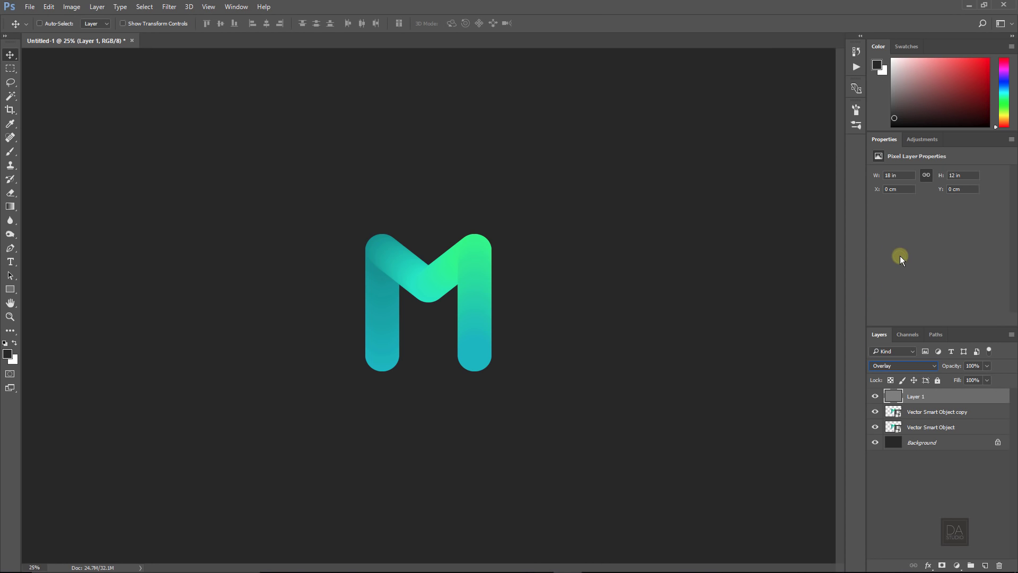
right_click(971, 396)
click(898, 284)
- Set up the Dodge tool's exposure on the zoomed M, toggling the shading layer to compare
click(22, 236)
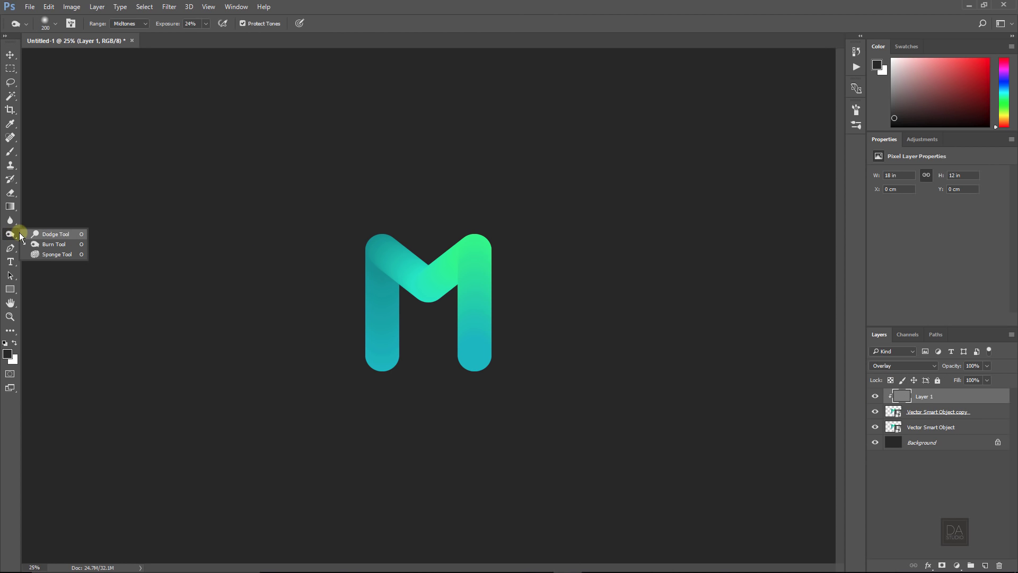
click(40, 234)
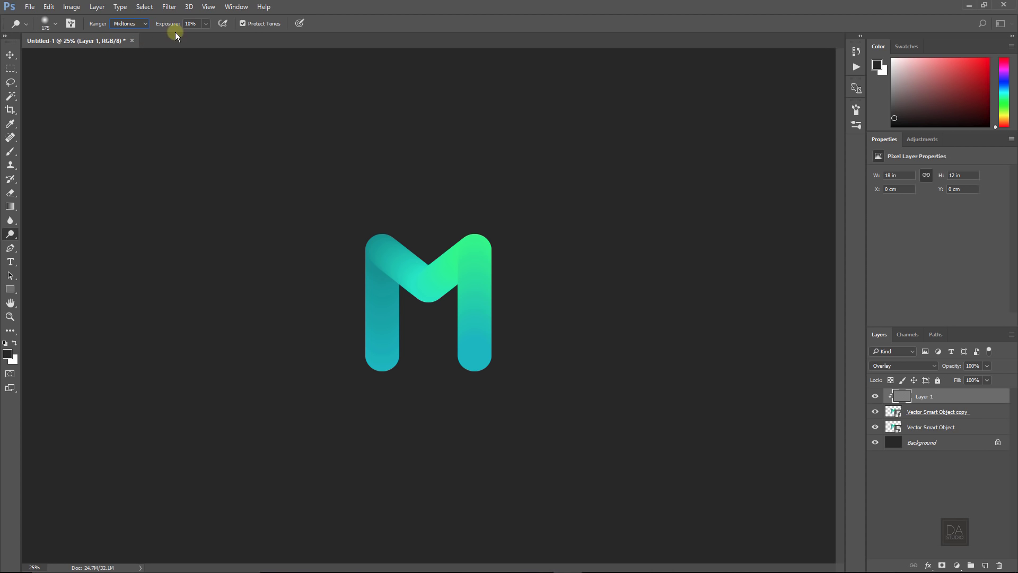
click(205, 23)
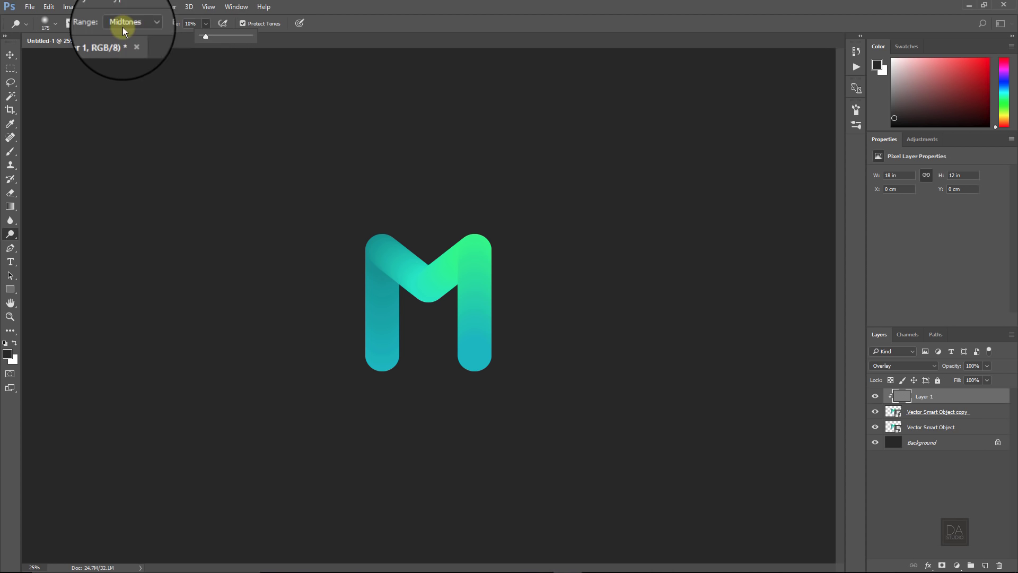
mouse_move(462, 312)
mouse_down()
mouse_move(503, 297)
mouse_move(489, 289)
mouse_move(496, 249)
mouse_move(494, 230)
mouse_move(493, 286)
mouse_move(484, 187)
mouse_move(485, 296)
mouse_move(494, 223)
mouse_move(485, 422)
mouse_move(490, 221)
mouse_move(496, 405)
mouse_move(516, 379)
mouse_up()
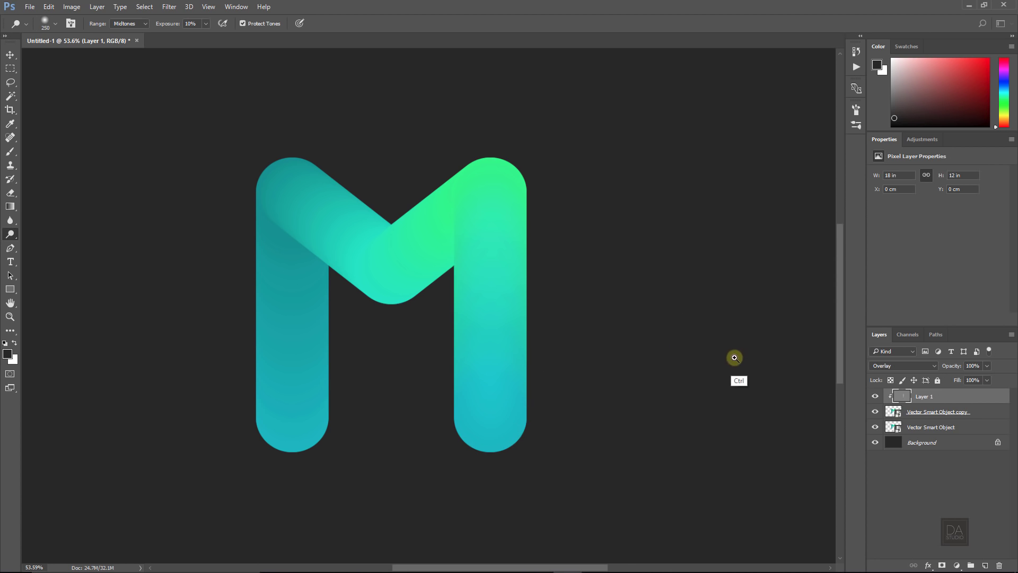
scroll(585, 348, down, 1)
scroll(720, 362, down, 3)
scroll(642, 308, up, 2)
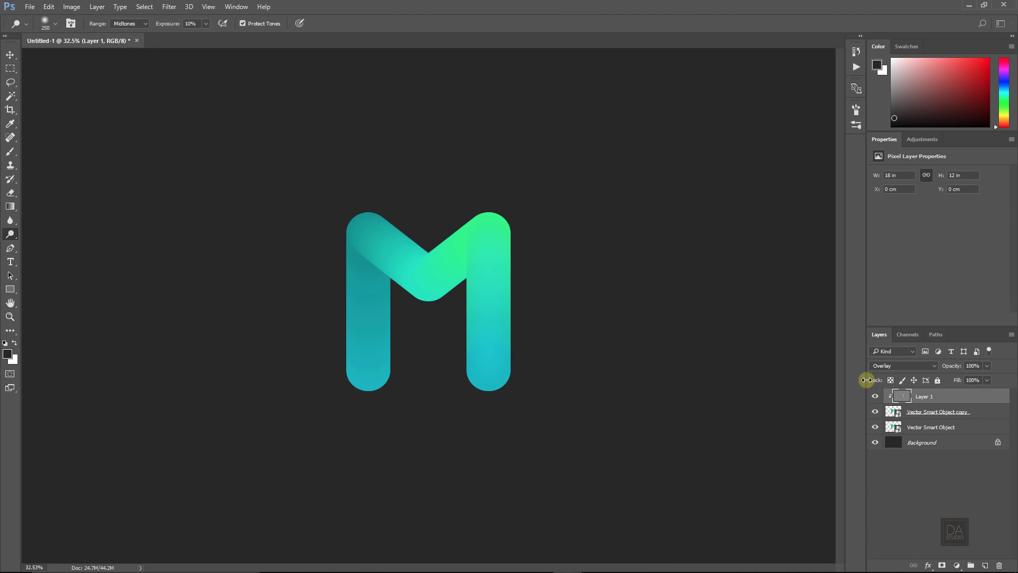
click(875, 397)
click(876, 396)
click(876, 397)
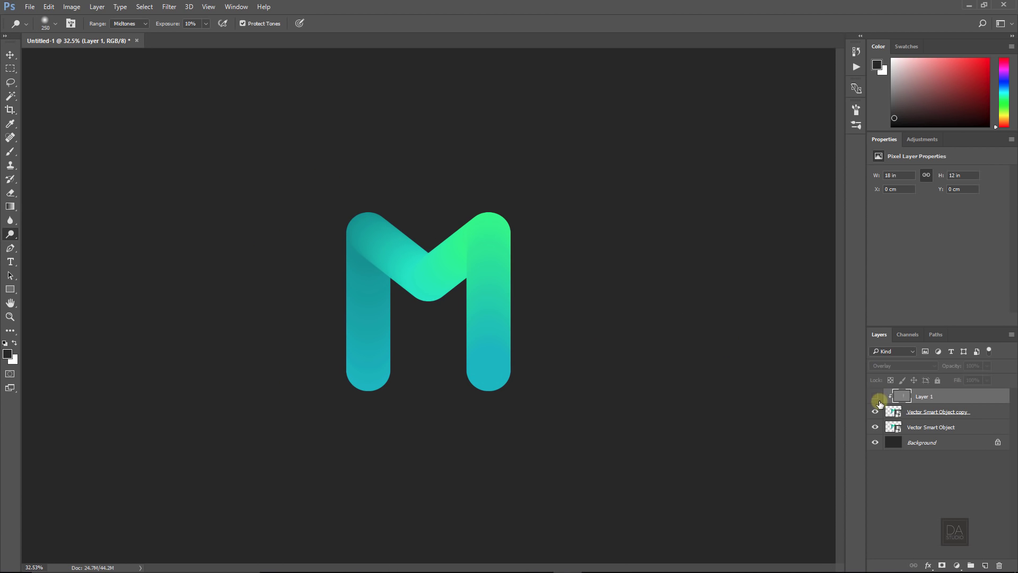
scroll(548, 350, up, 2)
click(876, 396)
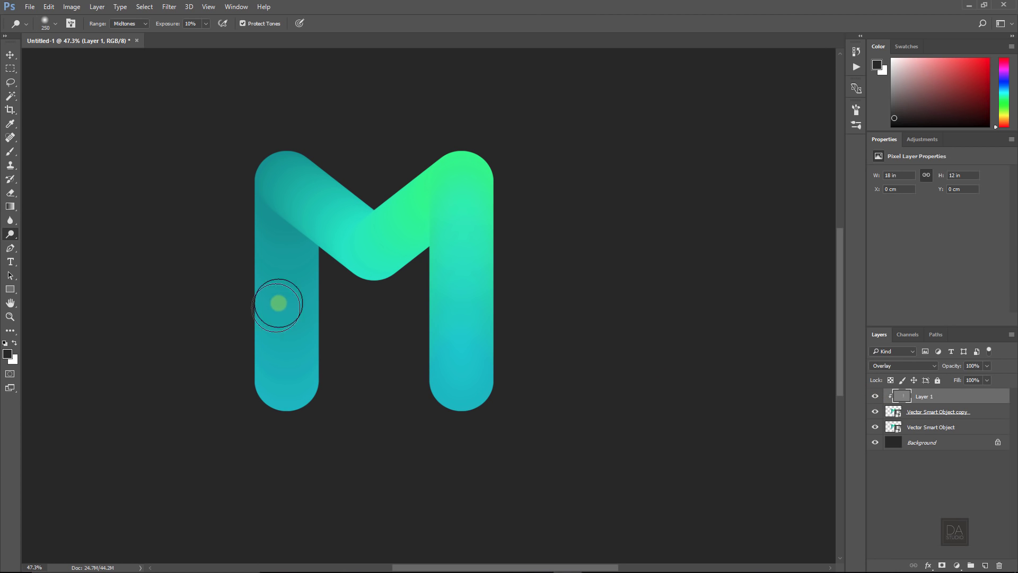
- Dodge the M's legs and junction using Shadows, then Highlights at 5% exposure
mouse_move(278, 303)
mouse_down()
mouse_move(286, 282)
mouse_move(286, 377)
mouse_move(309, 220)
mouse_move(336, 227)
mouse_move(347, 218)
mouse_move(371, 241)
mouse_move(412, 220)
mouse_move(488, 234)
mouse_move(467, 224)
mouse_move(466, 211)
mouse_move(457, 341)
mouse_move(457, 220)
mouse_up()
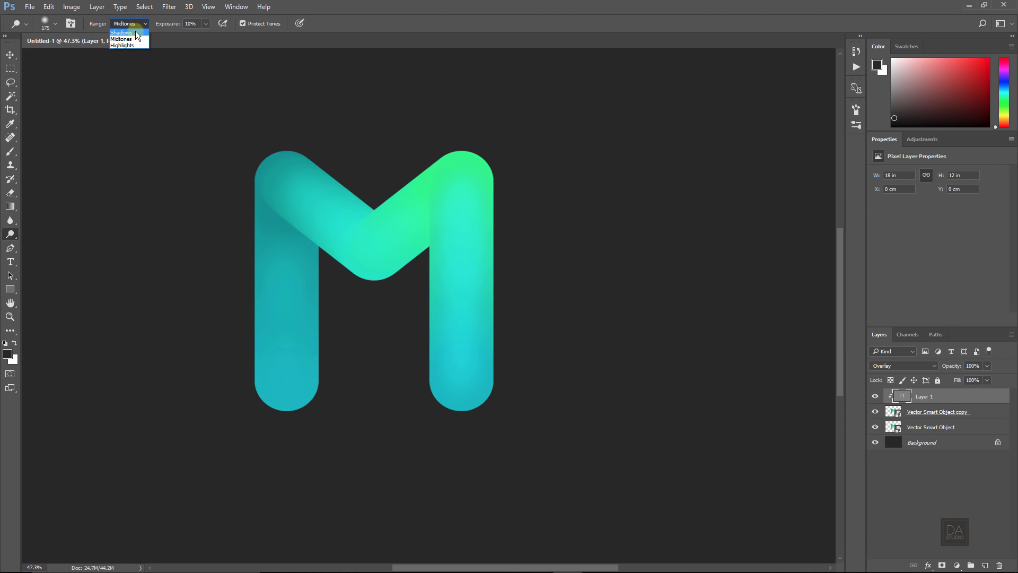
click(135, 31)
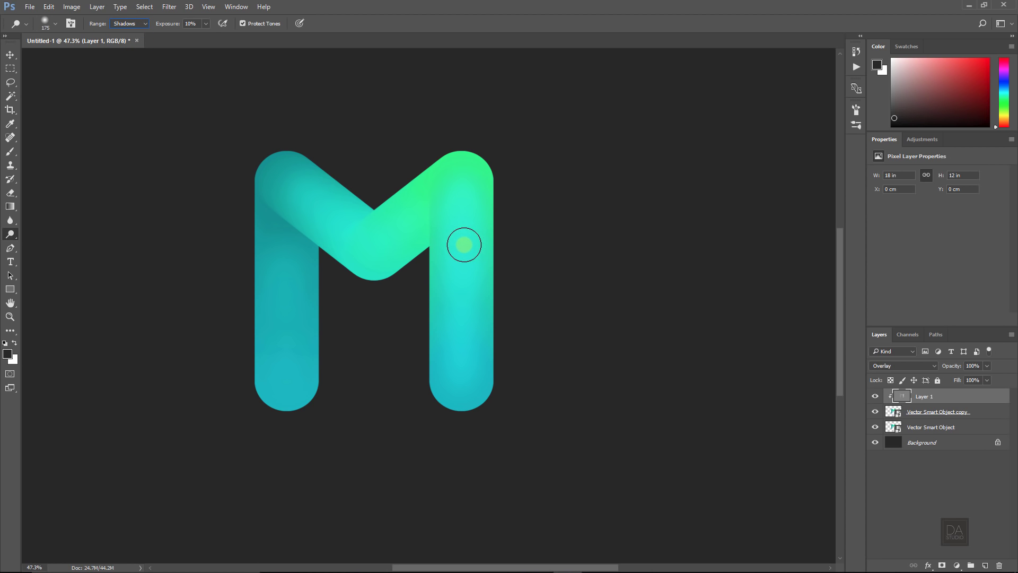
mouse_move(463, 263)
mouse_down()
mouse_move(462, 229)
mouse_move(459, 387)
mouse_move(461, 229)
mouse_move(381, 243)
mouse_move(405, 220)
mouse_move(341, 284)
mouse_move(319, 209)
mouse_move(282, 188)
mouse_move(393, 280)
mouse_move(282, 250)
mouse_move(282, 382)
mouse_move(281, 319)
mouse_move(294, 341)
mouse_move(289, 235)
mouse_up()
click(132, 22)
click(132, 44)
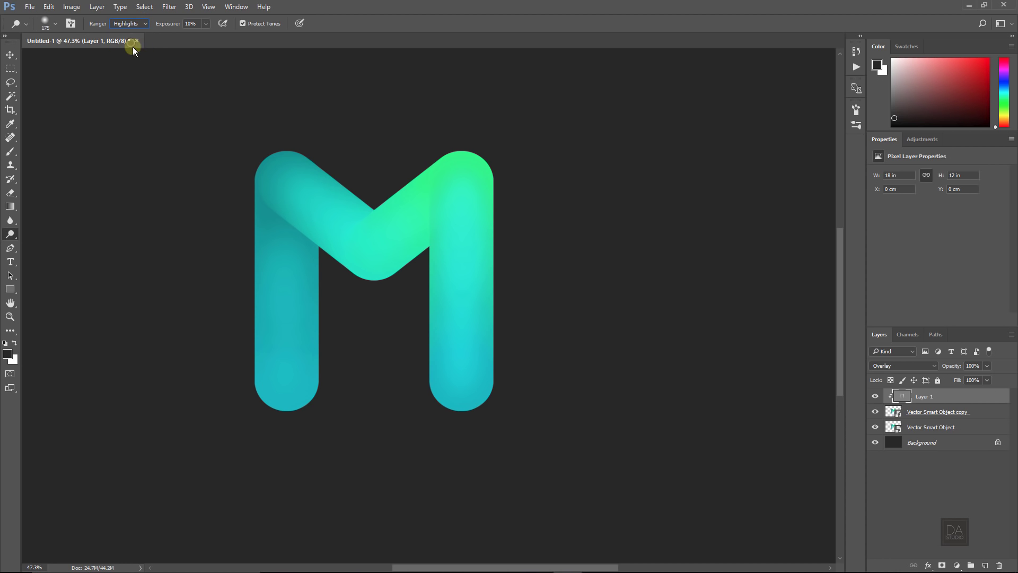
drag(467, 284, 288, 165)
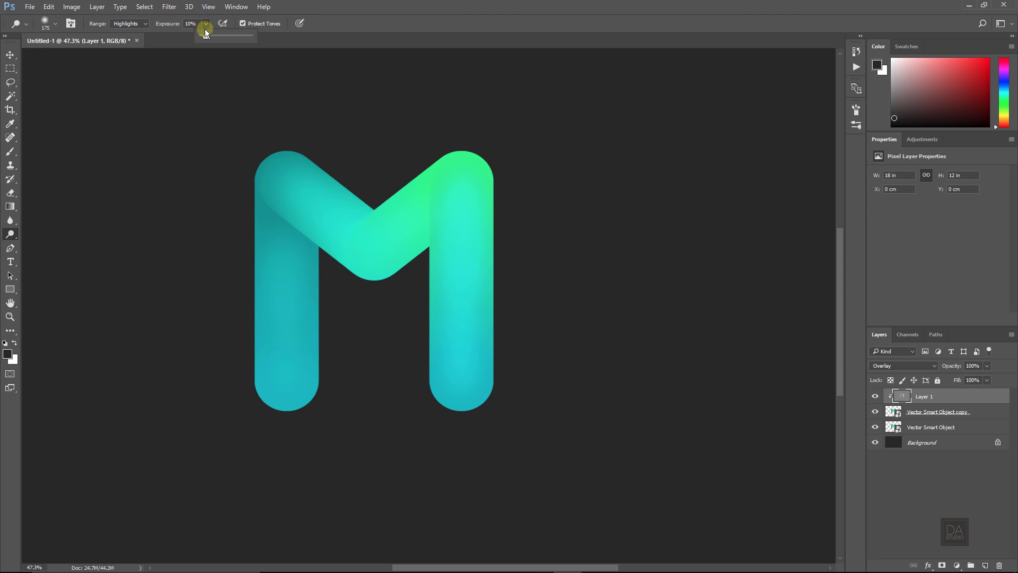
drag(213, 35, 203, 37)
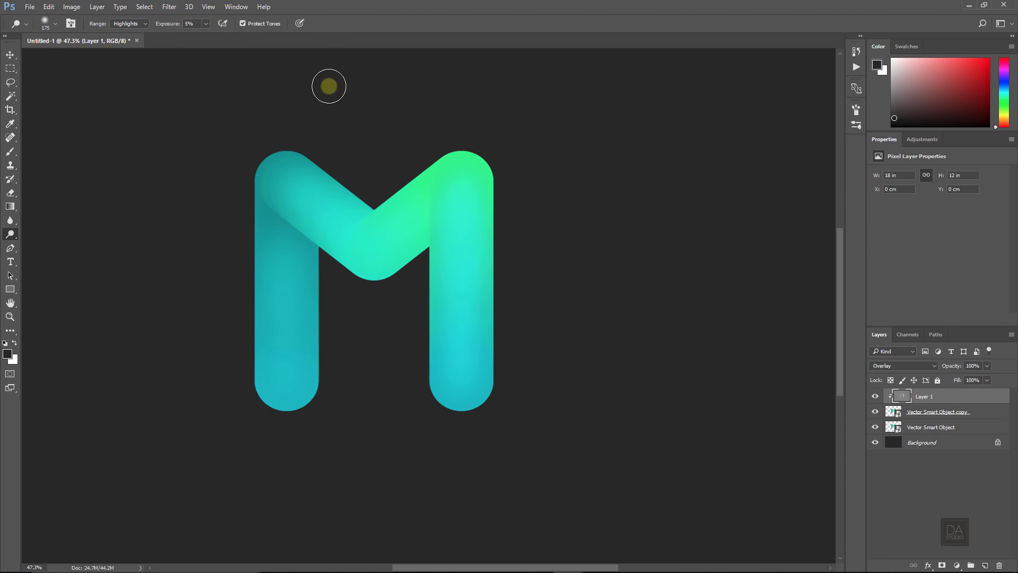
mouse_move(461, 255)
mouse_down()
mouse_move(458, 220)
mouse_move(462, 389)
mouse_move(471, 186)
mouse_move(456, 397)
mouse_move(418, 218)
mouse_move(380, 270)
mouse_move(326, 212)
mouse_move(375, 255)
mouse_move(267, 250)
mouse_move(286, 355)
mouse_up()
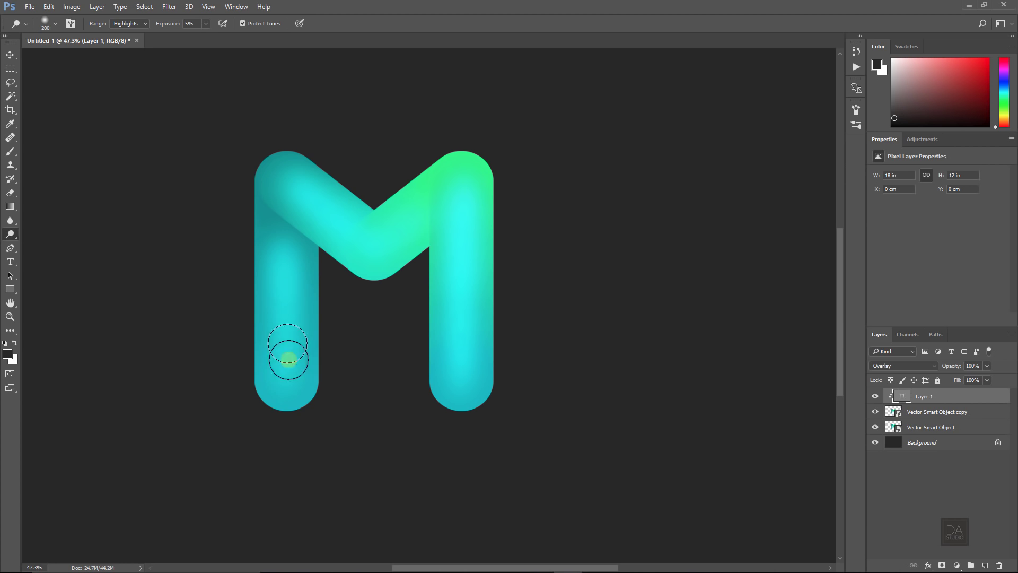
scroll(389, 371, down, 3)
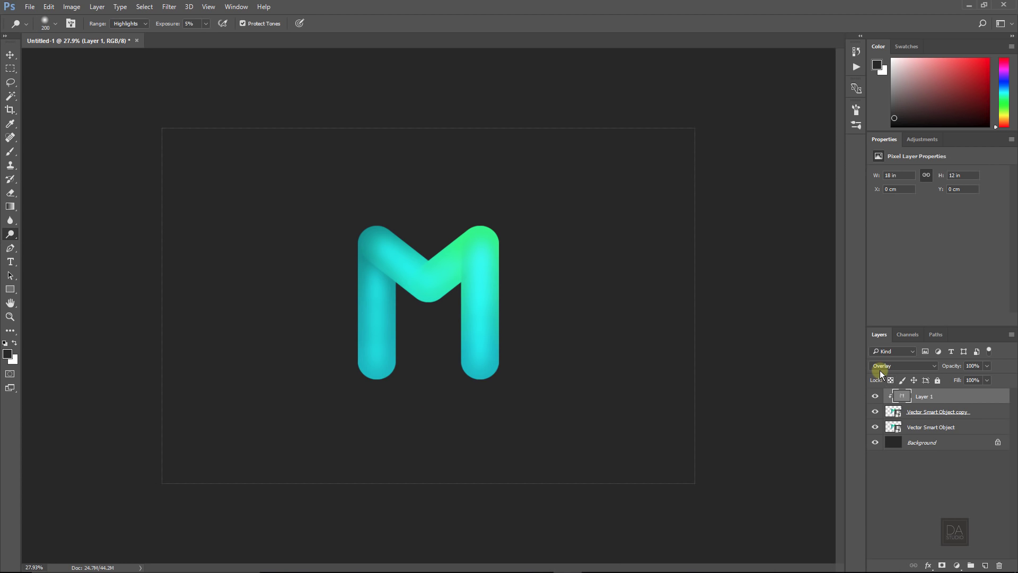
- Give Vector Smart Object copy a black Multiply Inner Glow with 5% choke and 114 px size
click(876, 397)
click(995, 412)
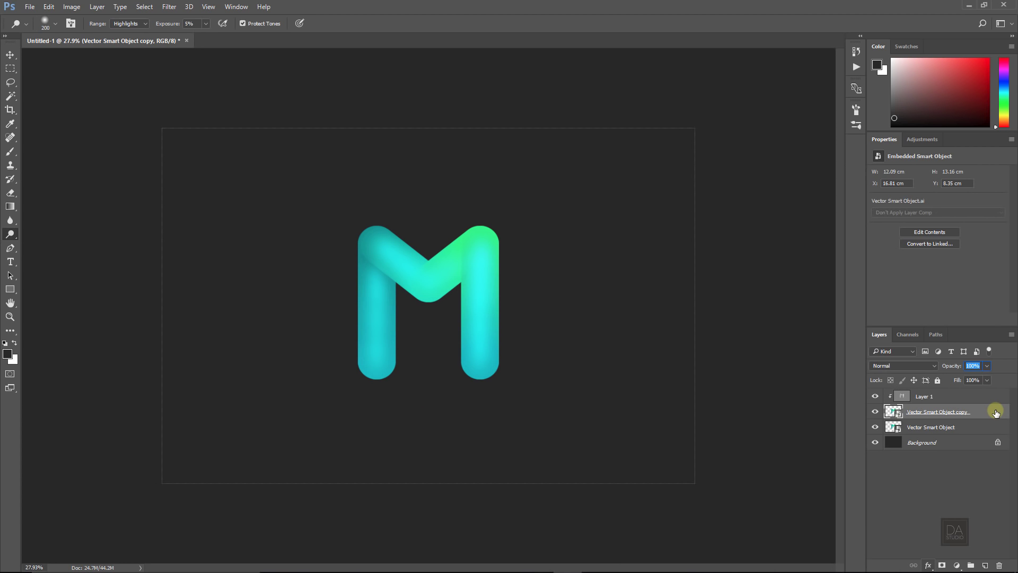
right_click(996, 413)
click(946, 440)
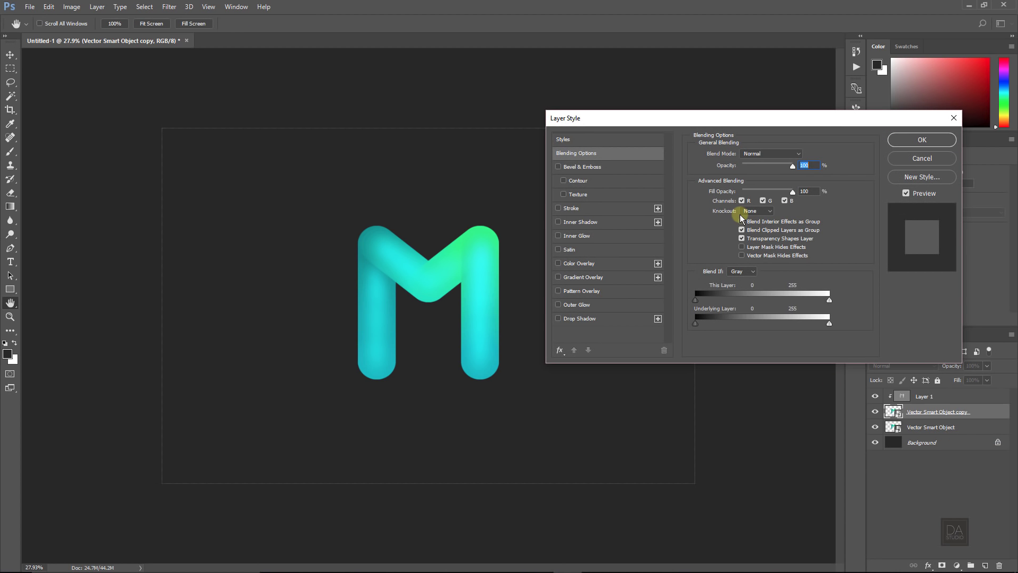
click(558, 235)
click(583, 235)
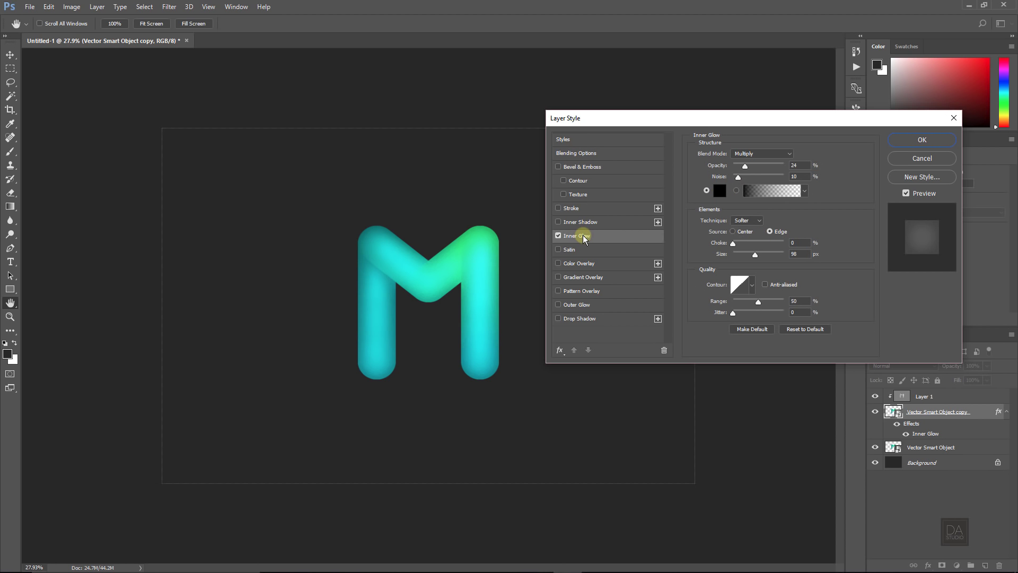
click(712, 192)
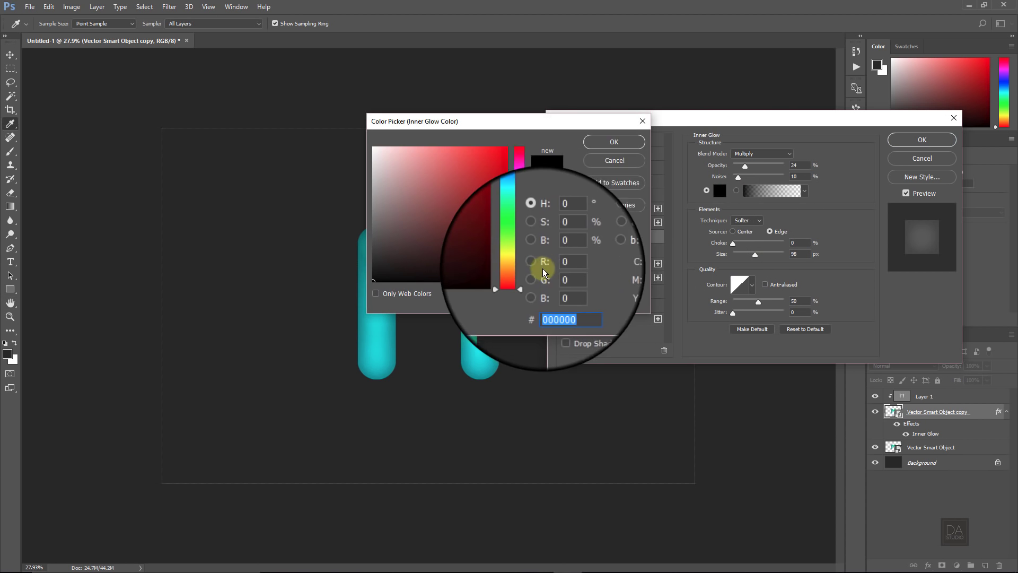
click(625, 163)
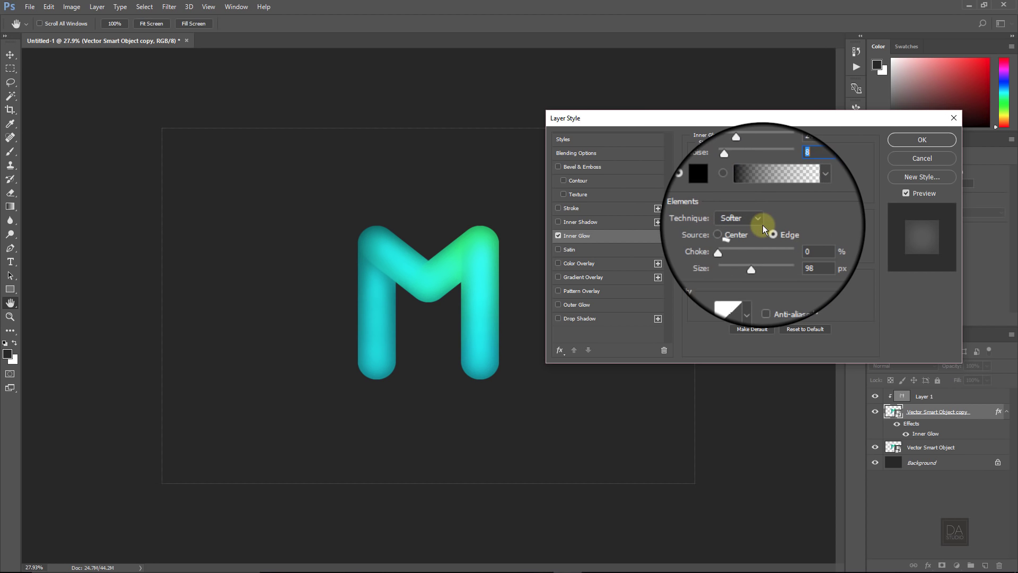
click(741, 242)
drag(742, 242, 758, 256)
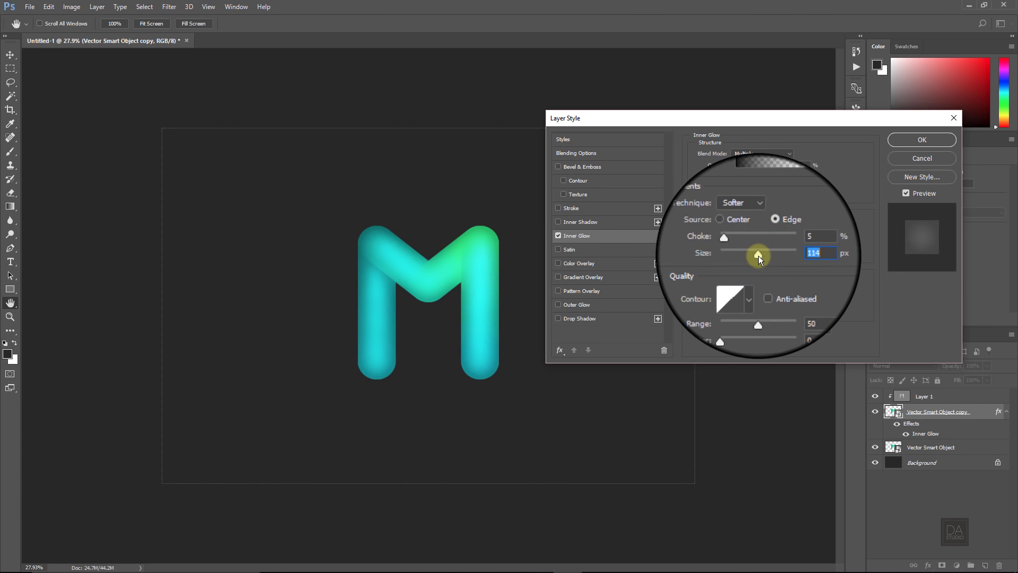
click(756, 220)
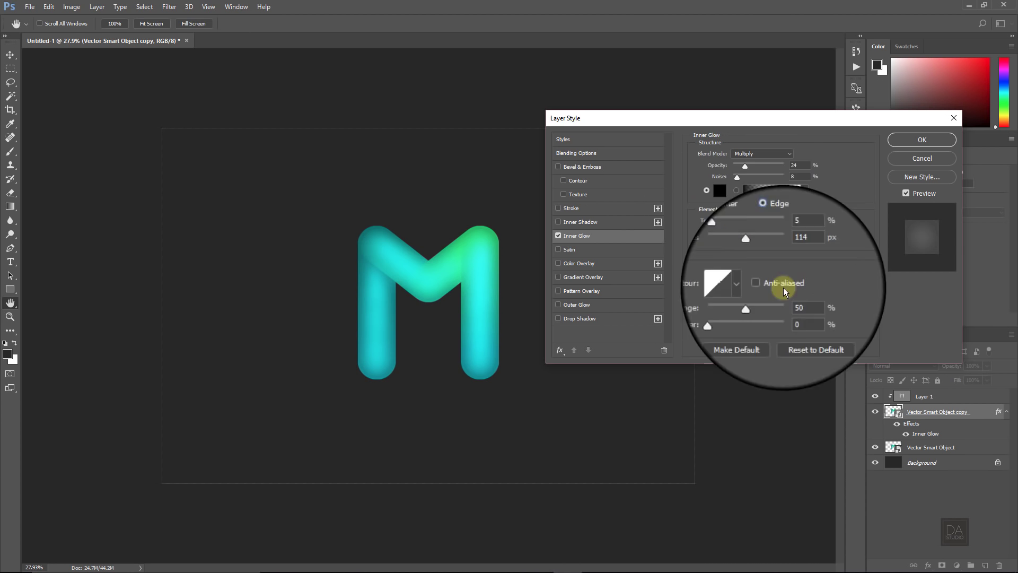
click(898, 159)
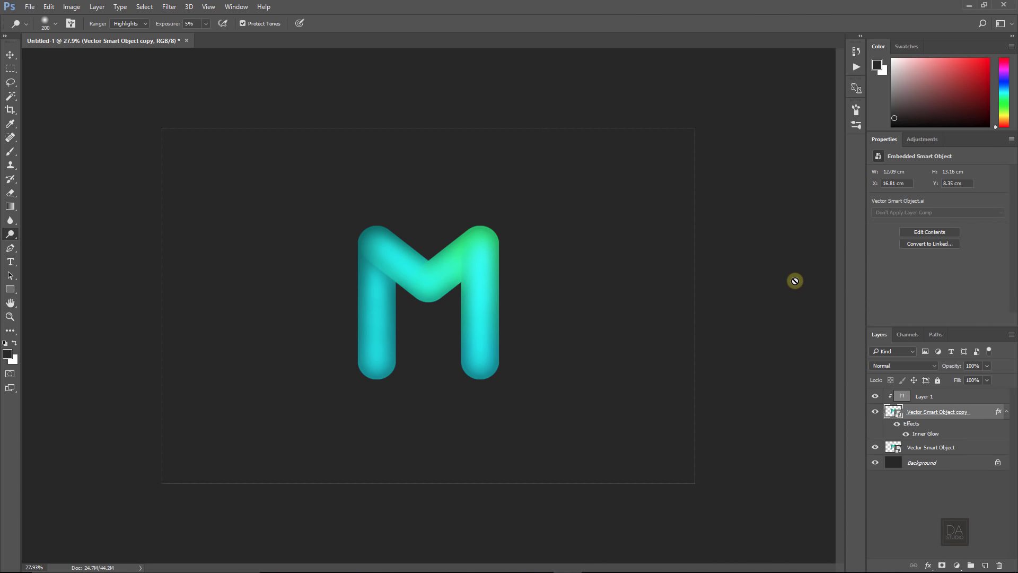
click(874, 396)
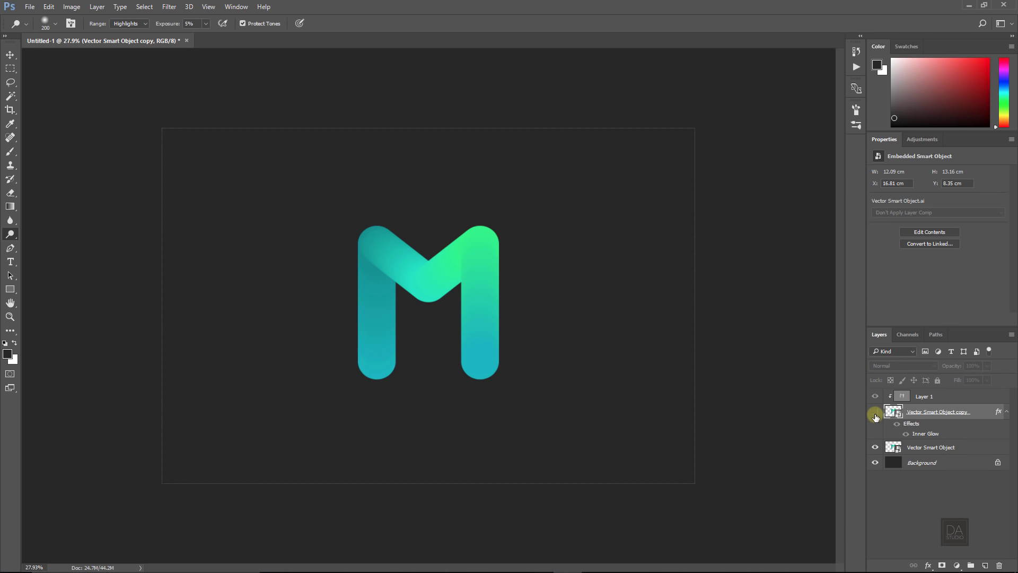
click(875, 413)
click(875, 413)
click(875, 412)
click(876, 413)
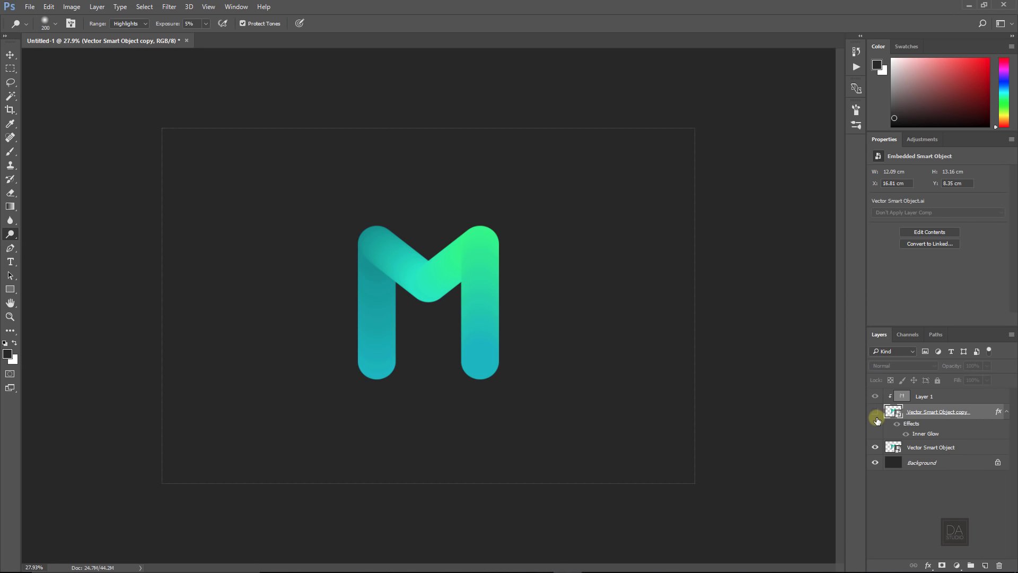